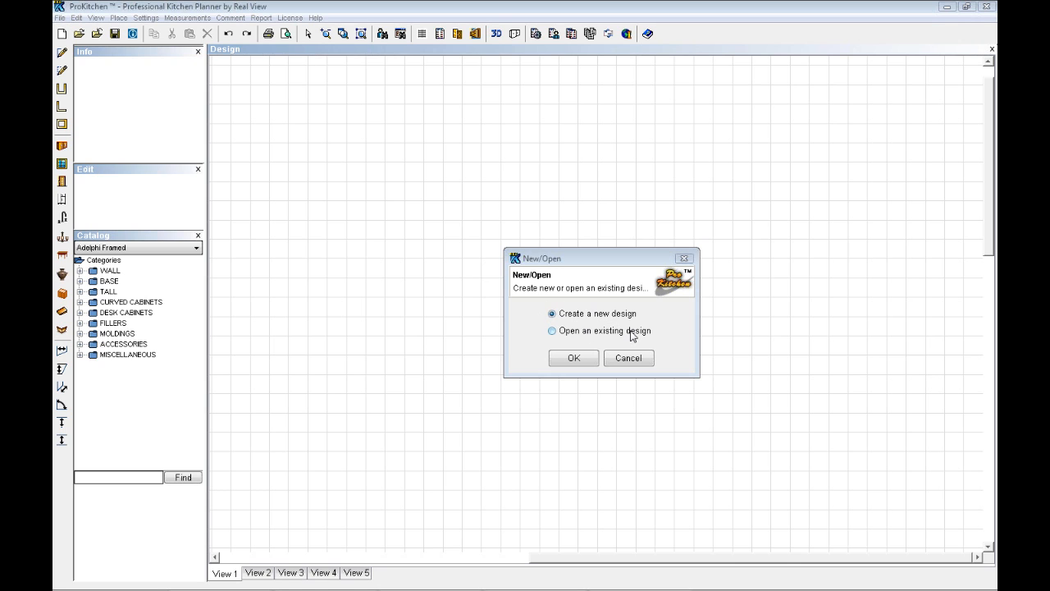
Create a new design and specify its design file as Feb 14th Demo in the My Kitchens folder
click(577, 359)
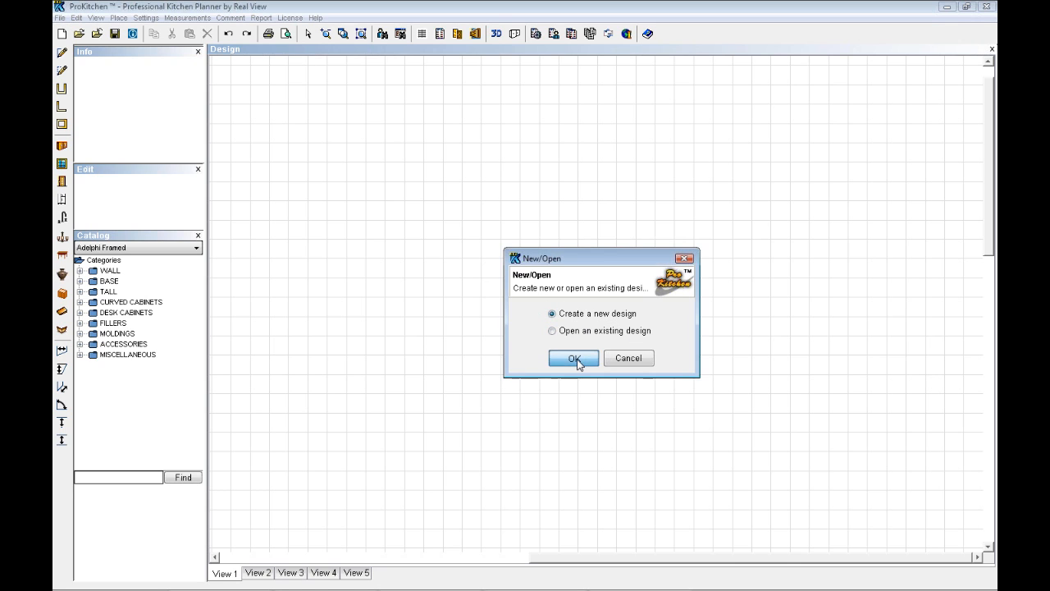
click(575, 360)
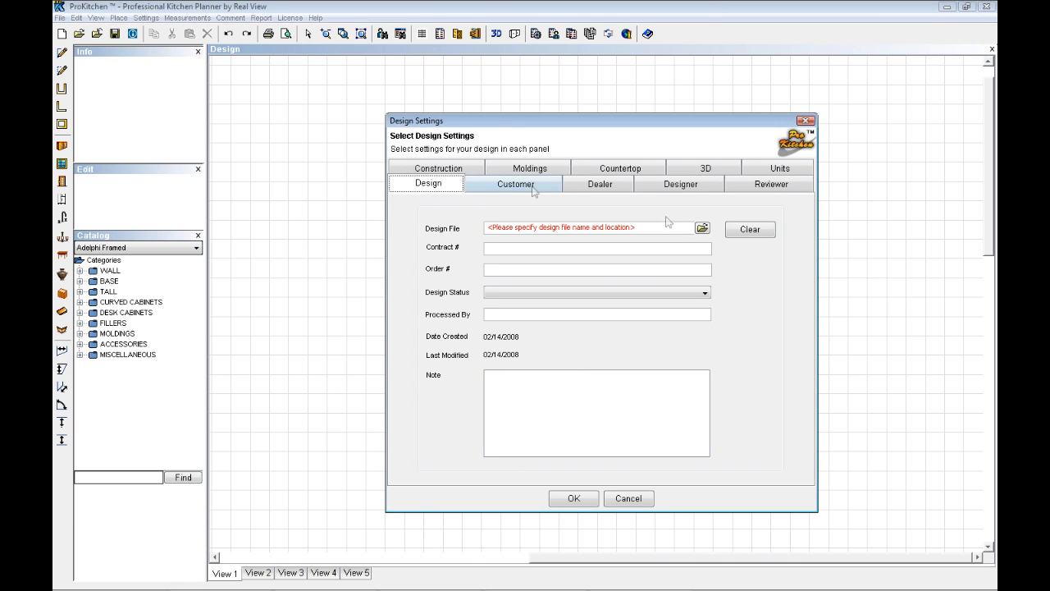
click(814, 29)
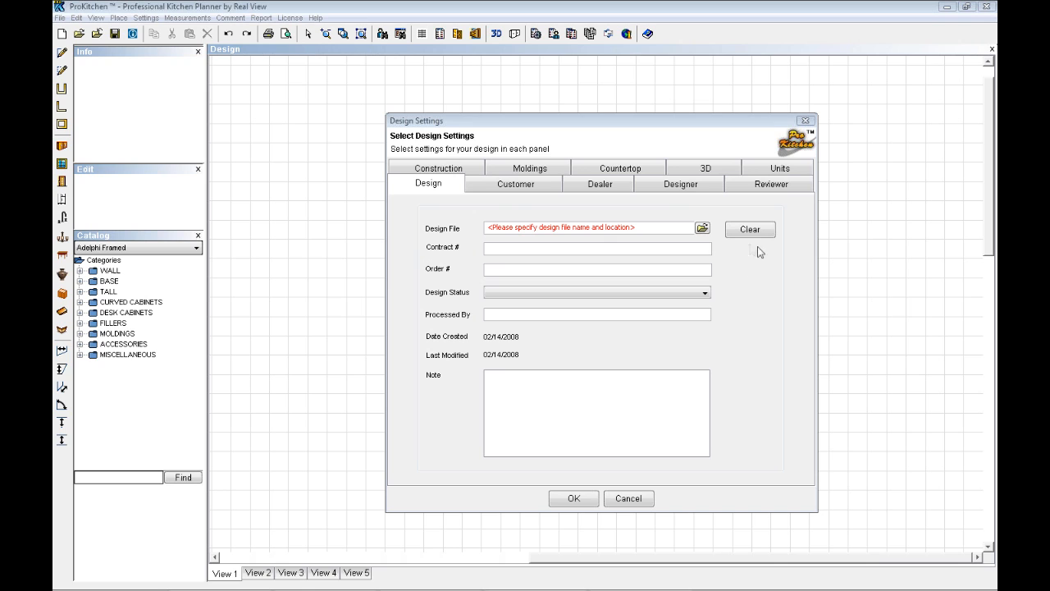
click(702, 228)
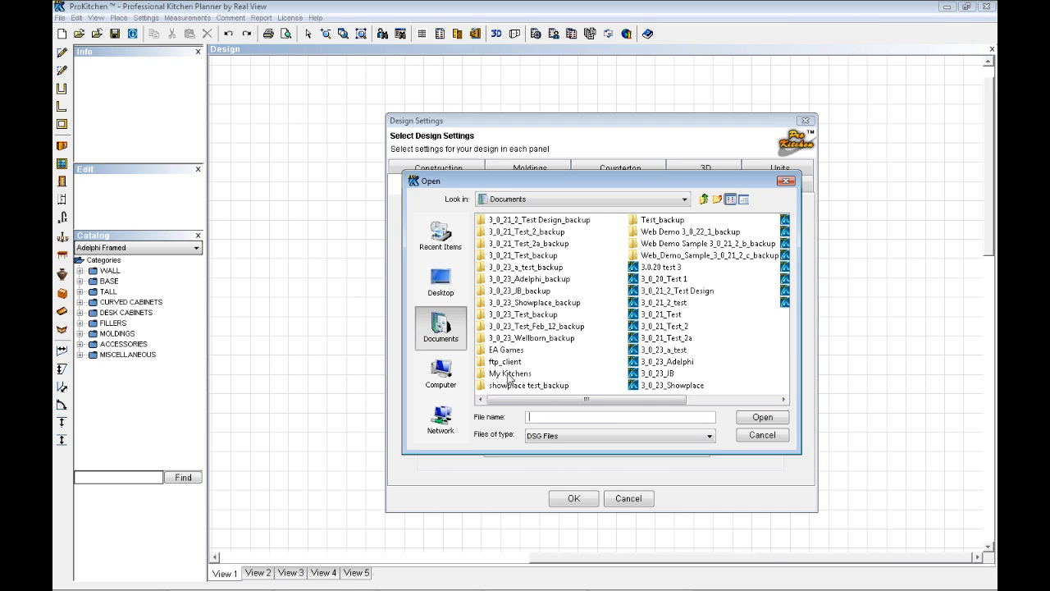
double_click(509, 374)
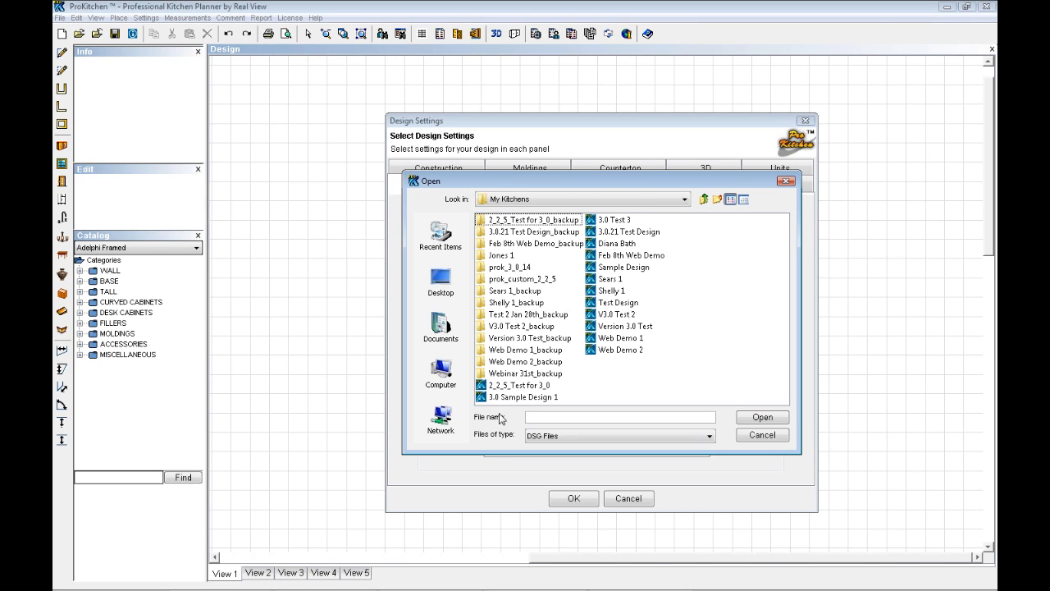
click(559, 416)
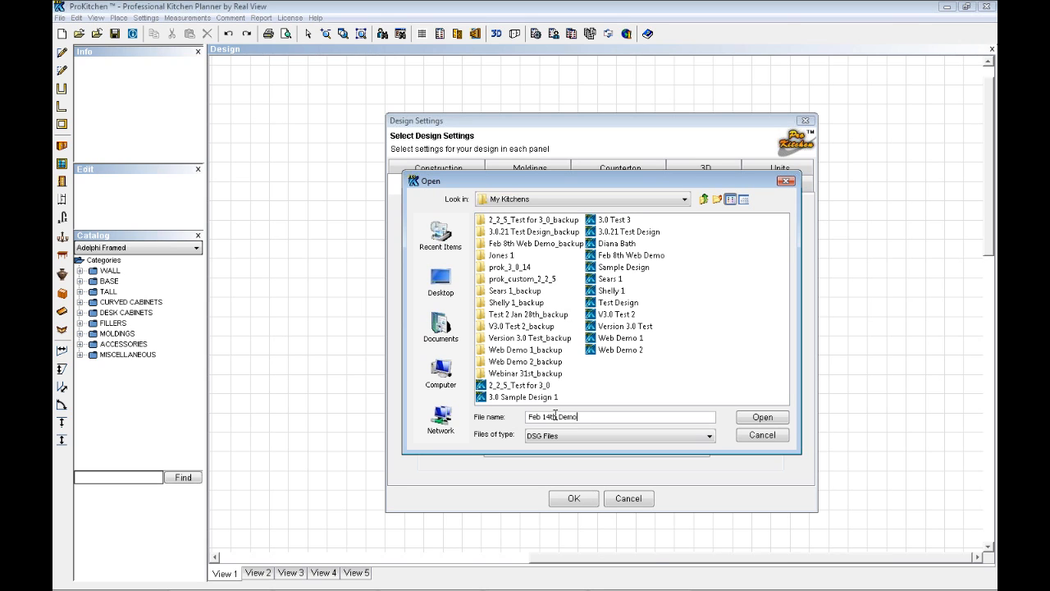
click(762, 419)
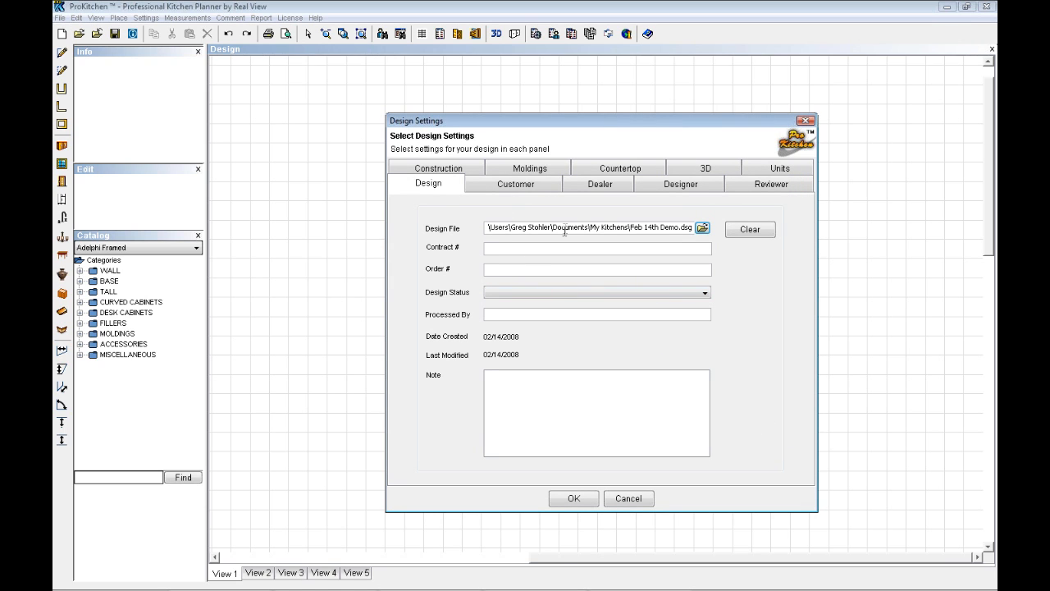
drag(559, 228, 677, 228)
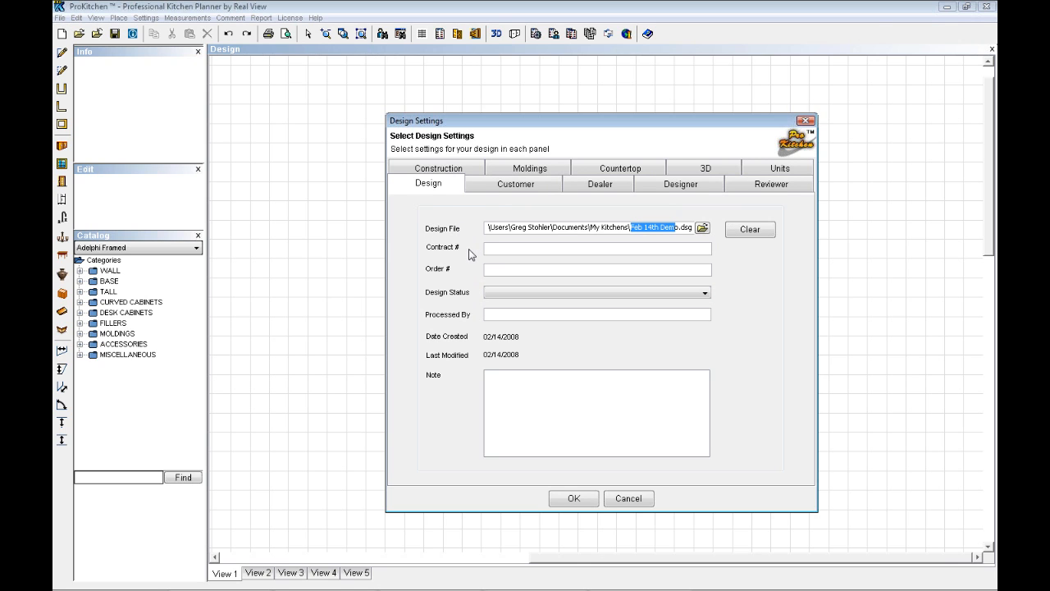
click(575, 500)
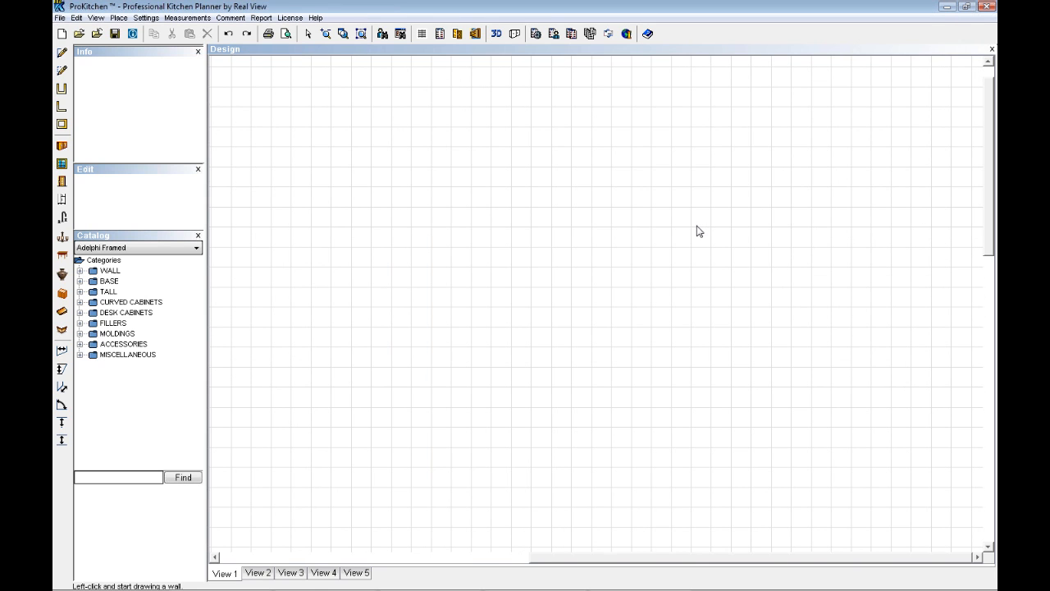
Reopen the design settings and fill in the contract number and order number
click(132, 33)
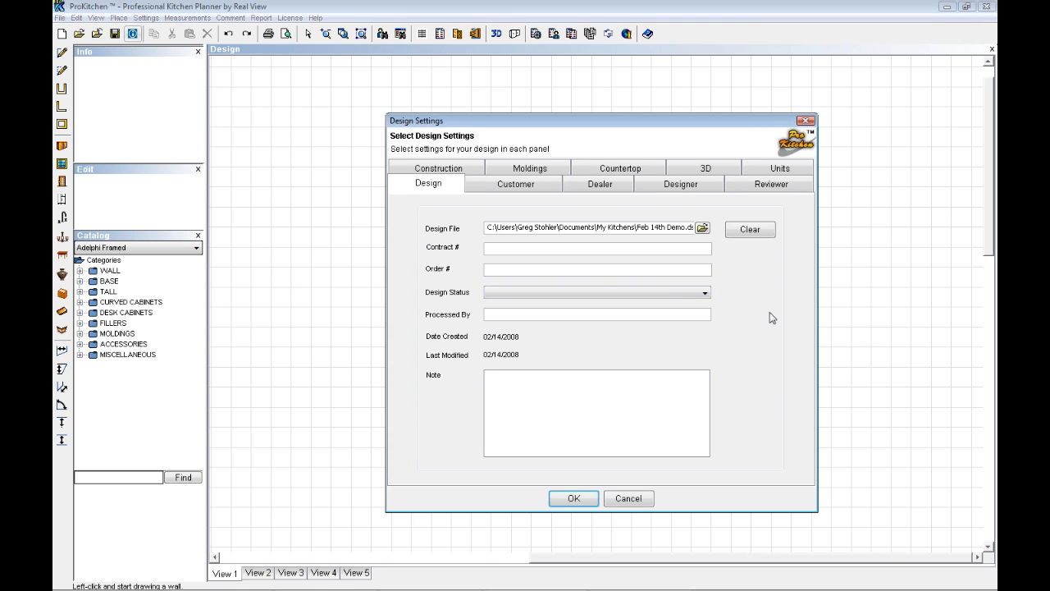
click(490, 246)
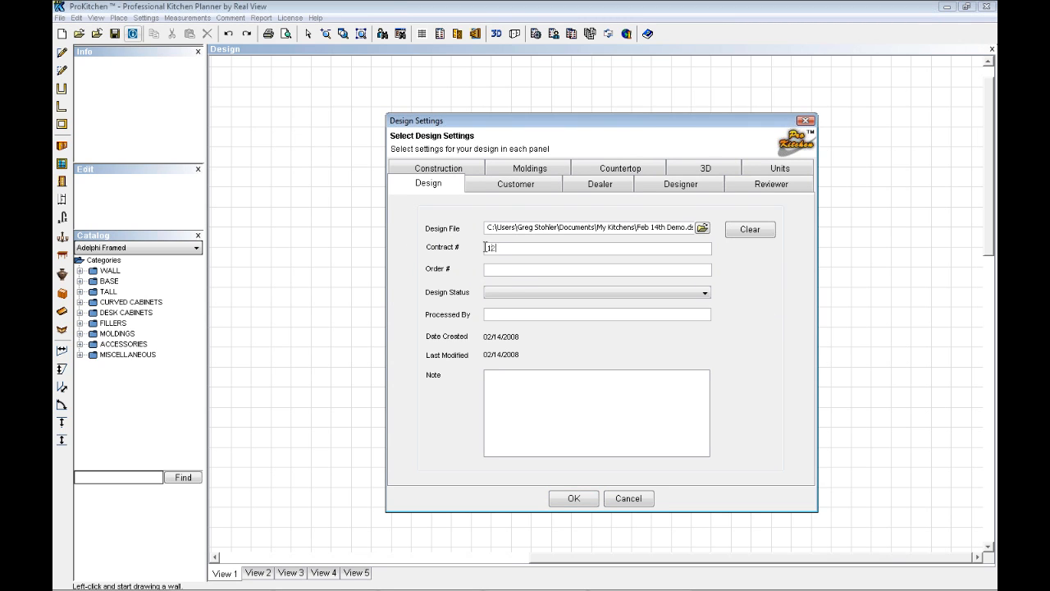
click(493, 270)
text(12345)
Set the design status to Preliminary Design
click(622, 297)
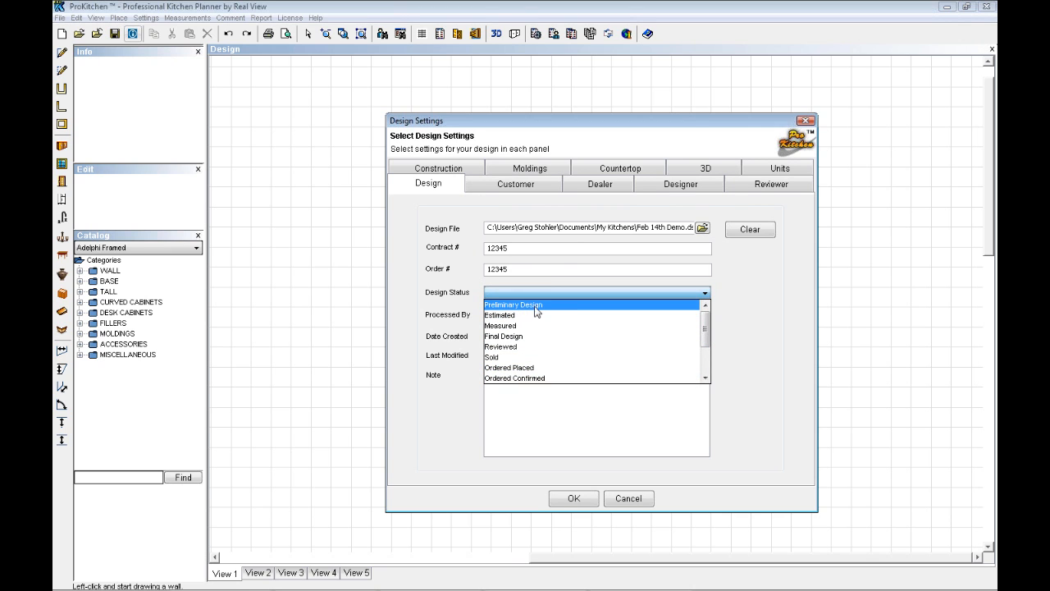
scroll(529, 336, down, 2)
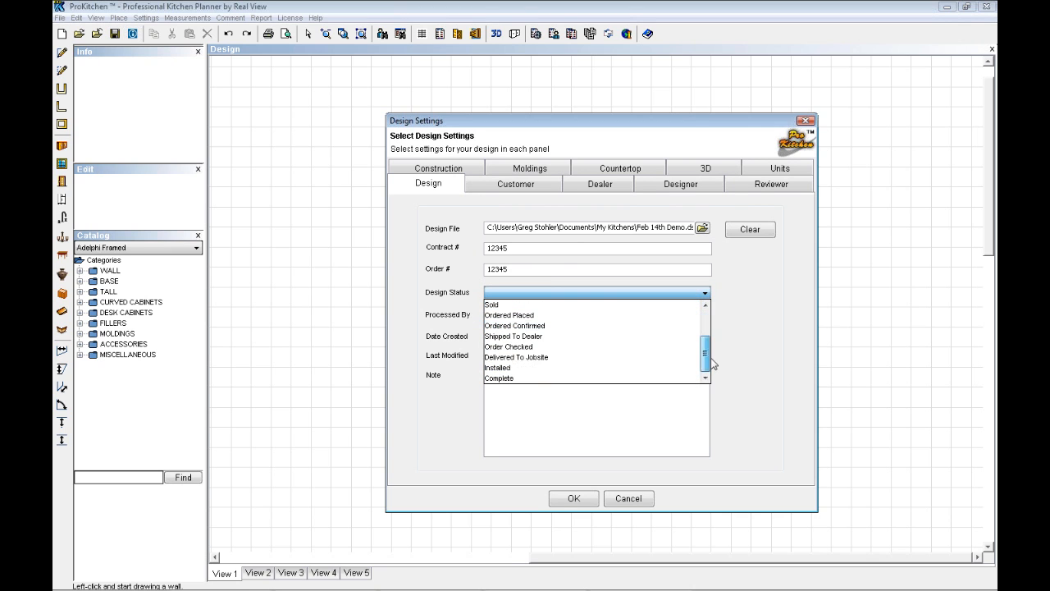
scroll(526, 345, up, 2)
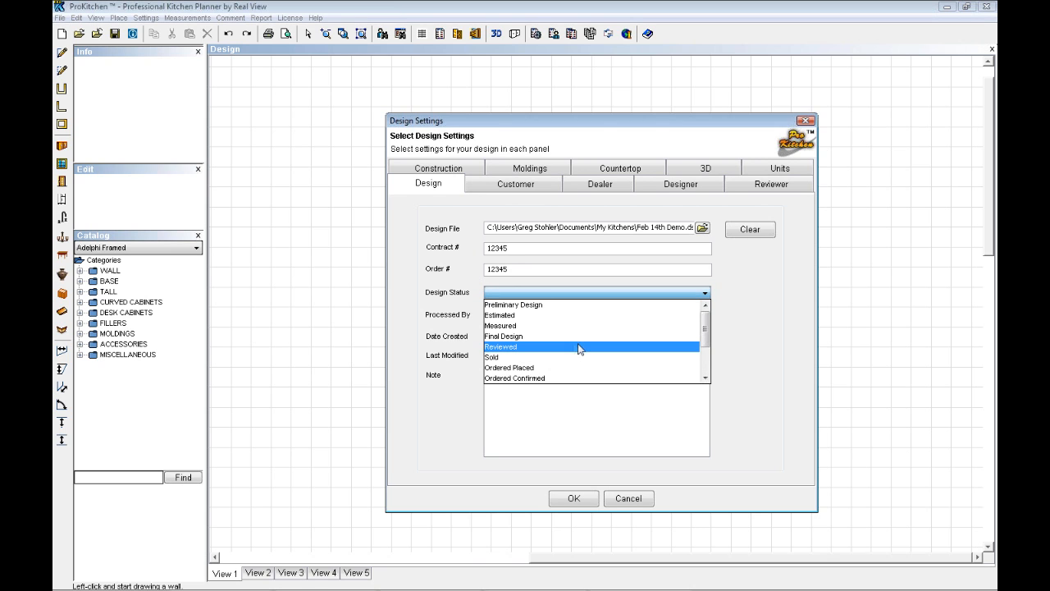
click(513, 305)
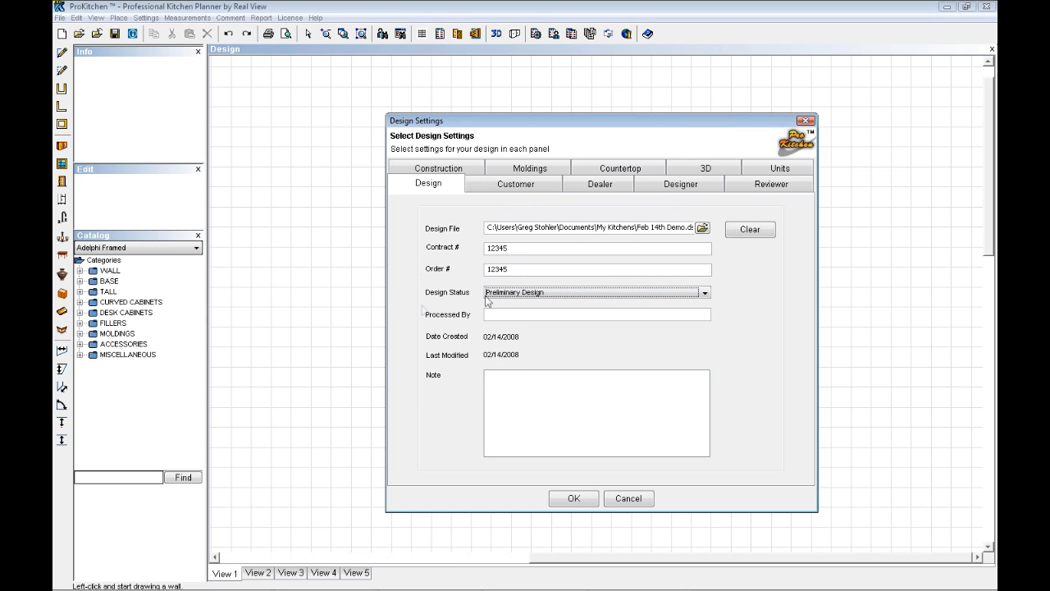
Enter the processor's first name and add a design note beginning with "Thank"
click(496, 315)
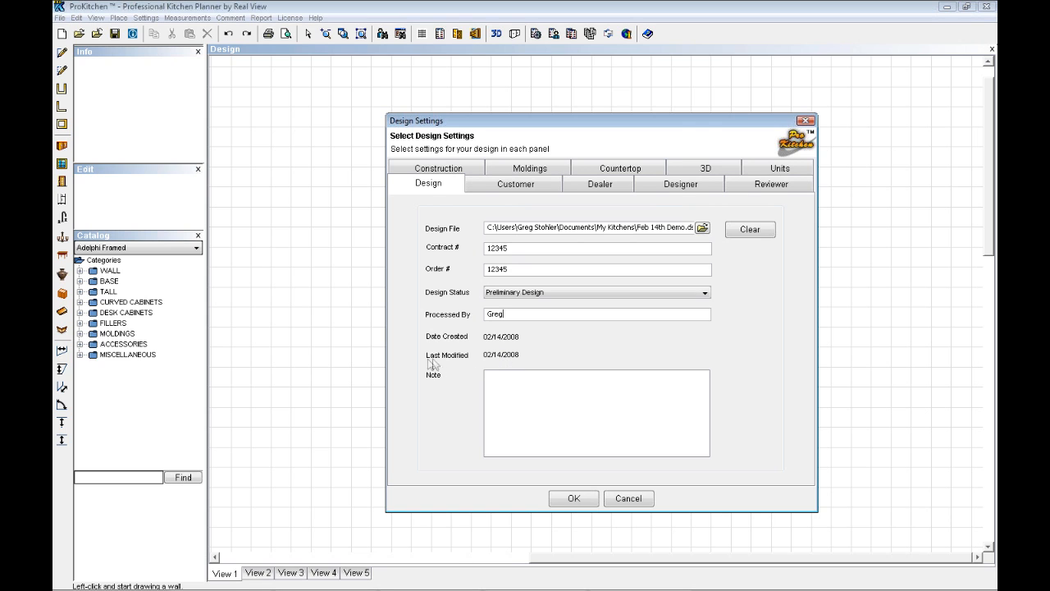
click(486, 383)
text(Thank You)
Start a new customer record with company name Abc Construction and the customer's first and last name
click(514, 188)
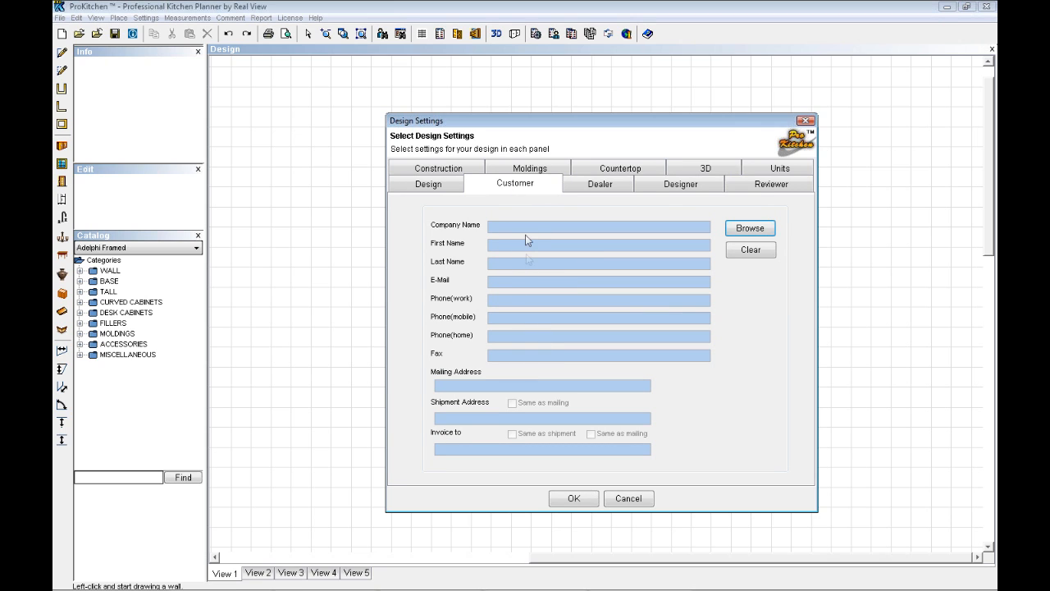
click(749, 228)
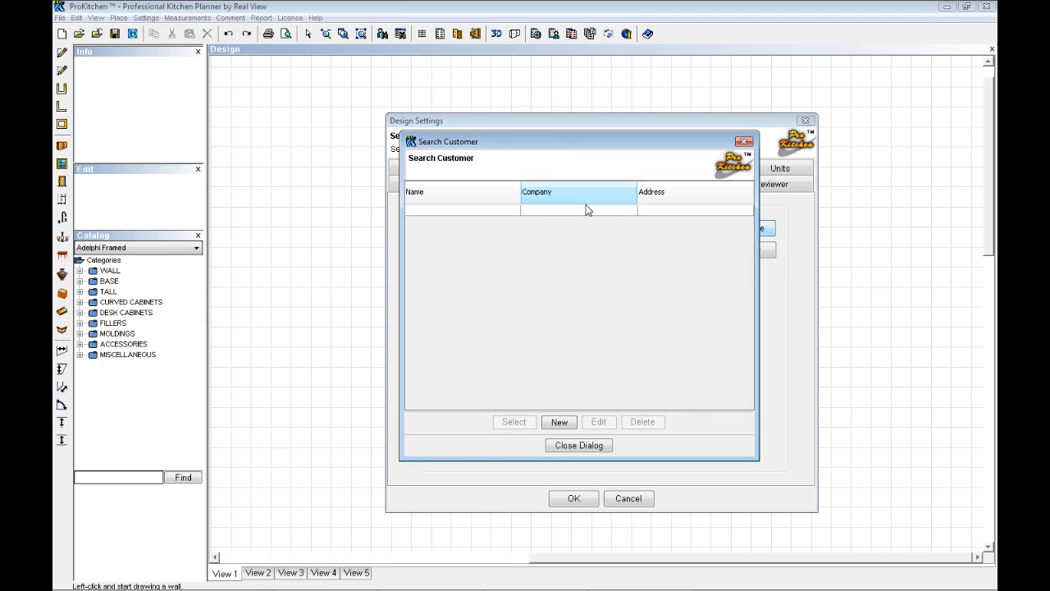
click(560, 422)
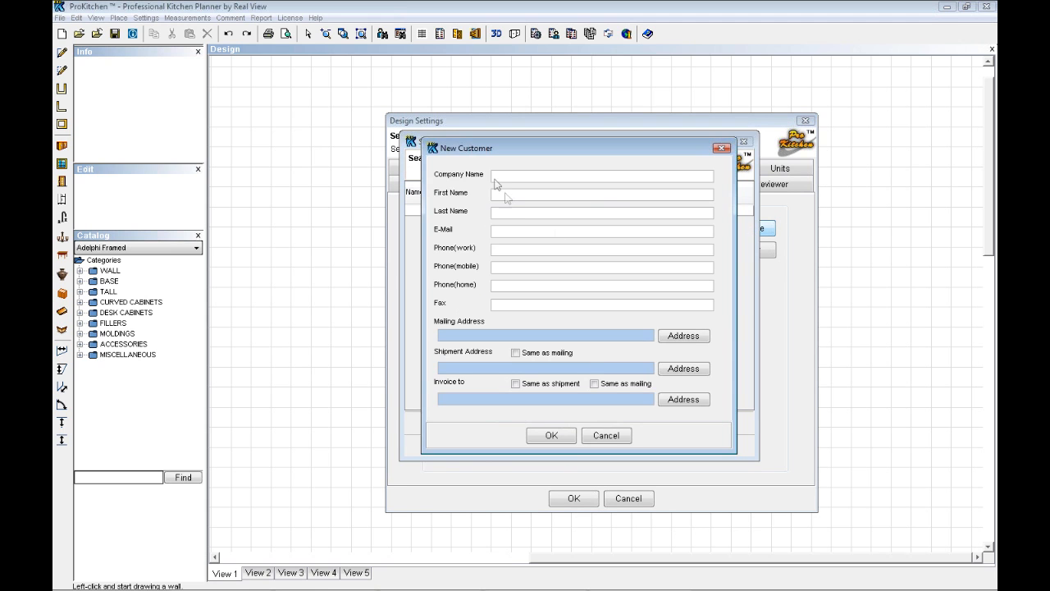
text(Abc Construction)
click(498, 198)
text(John)
click(505, 214)
text(Die)
Fill in the new customer's e-mail and work phone number
click(507, 237)
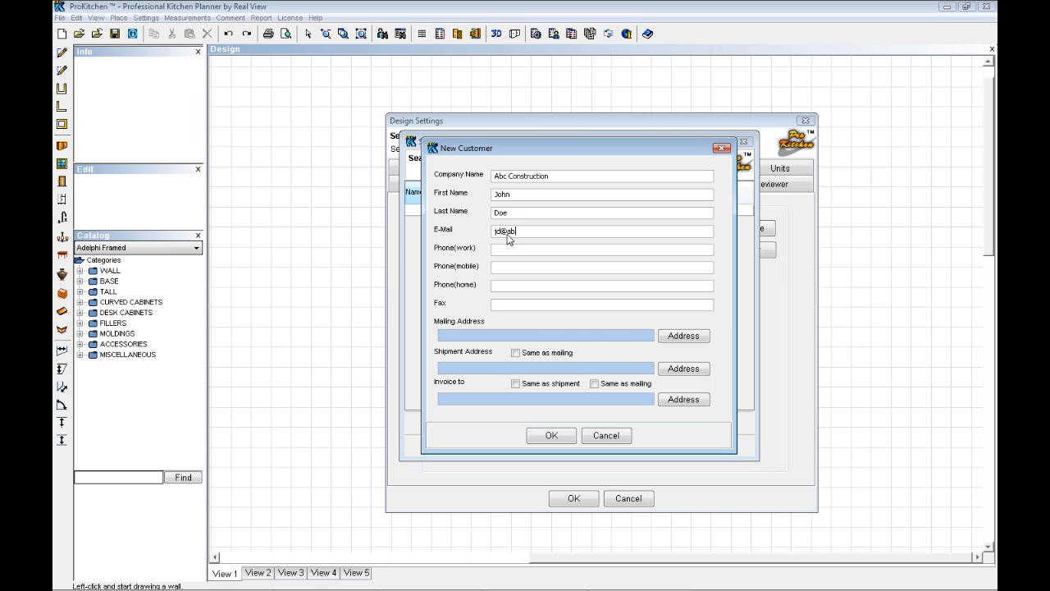
click(502, 254)
text(555 555 5555)
Enter the street and city for the customer's mailing address
click(686, 338)
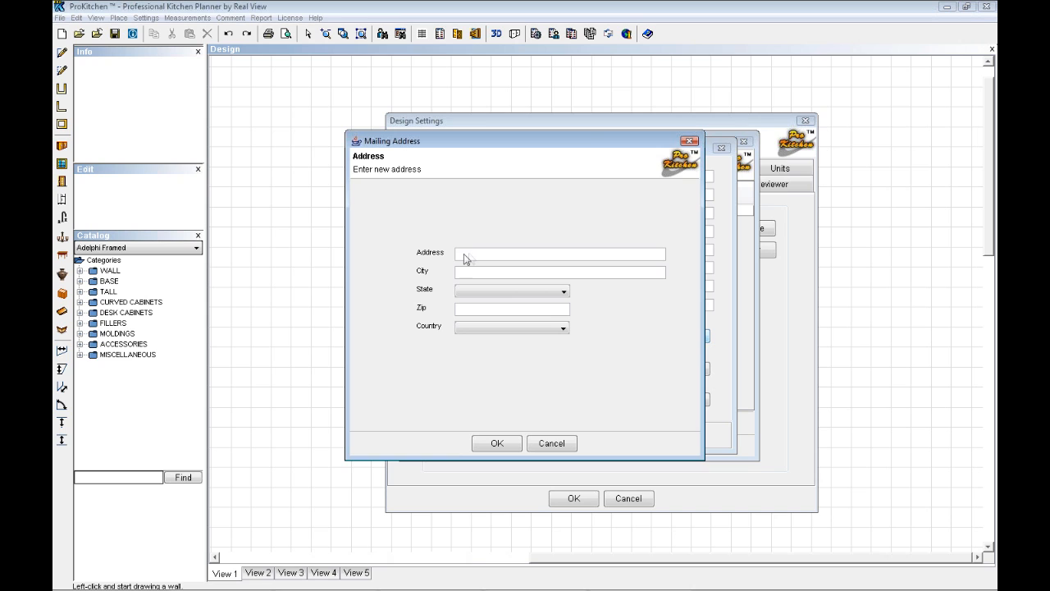
text(1234 west)
key(BackSpace)
key(BackSpace)
key(BackSpace)
key(BackSpace)
text(West Street)
click(469, 274)
text(Anywhere)
Complete the customer's mailing address with state Alabama, the zip code and country United States
click(564, 293)
click(481, 314)
click(482, 311)
text(12345)
click(564, 329)
click(506, 345)
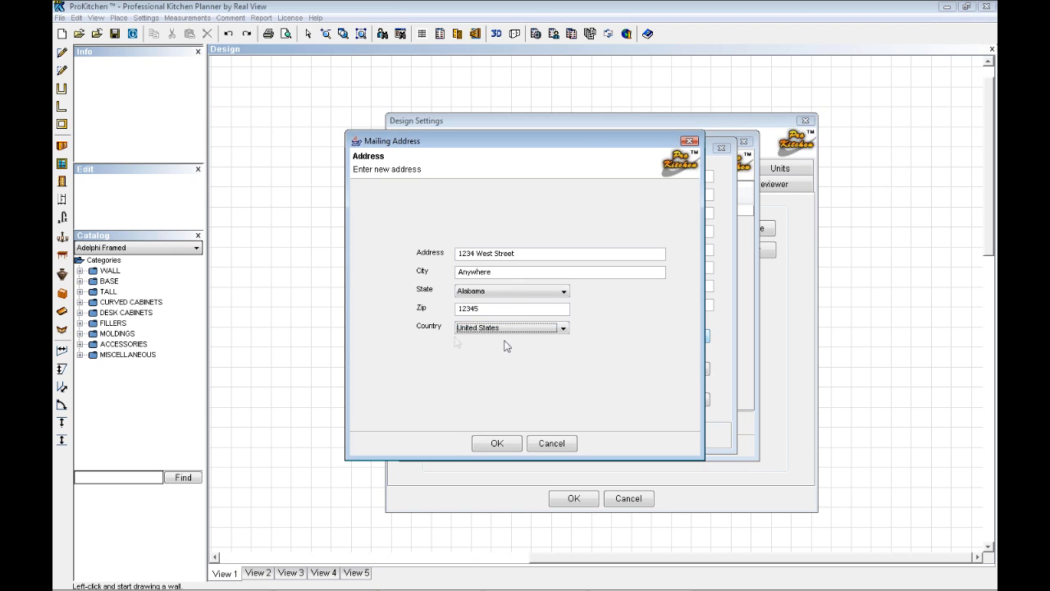
click(499, 444)
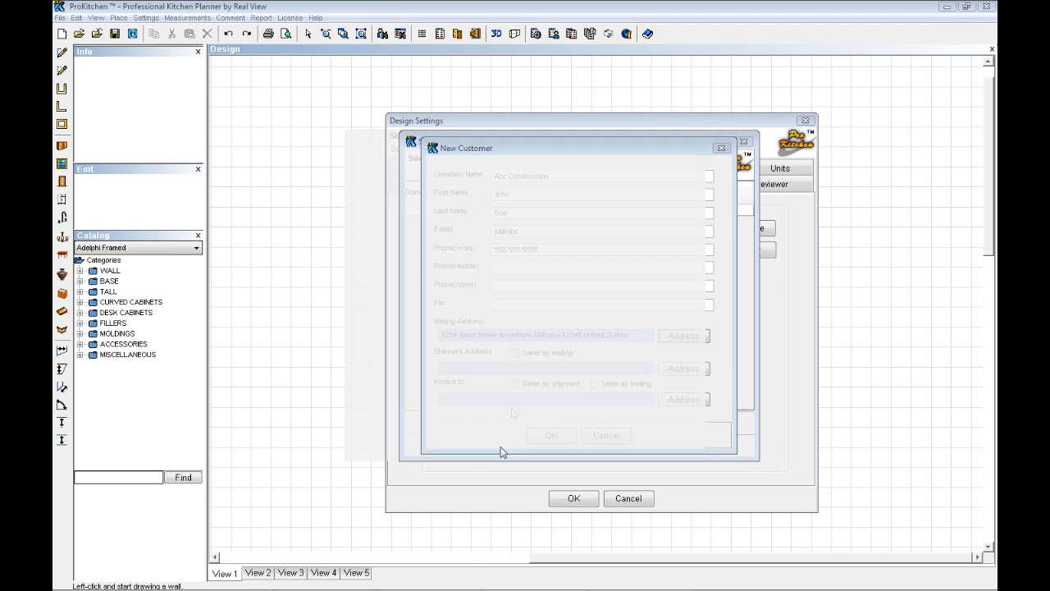
Set the shipment address same as mailing and the invoice address same as shipment, and assign the saved customer to the design
click(684, 368)
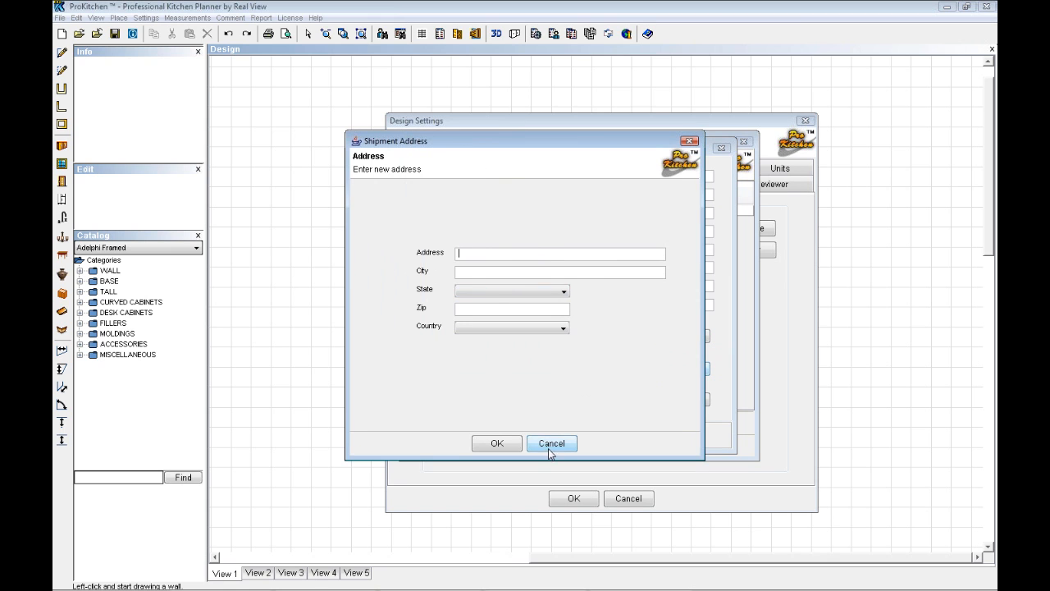
click(549, 447)
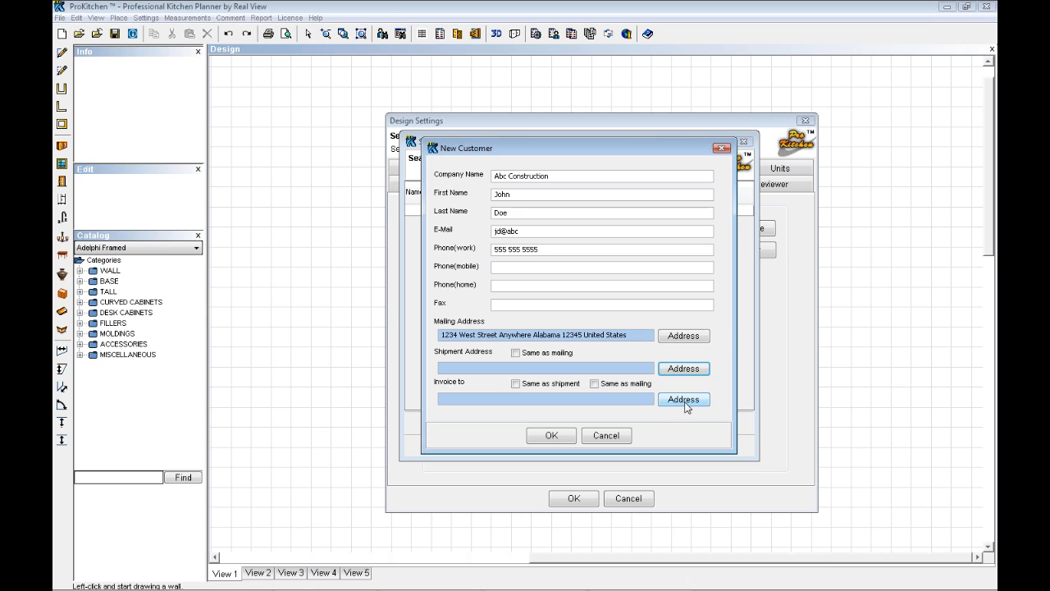
click(516, 353)
click(515, 383)
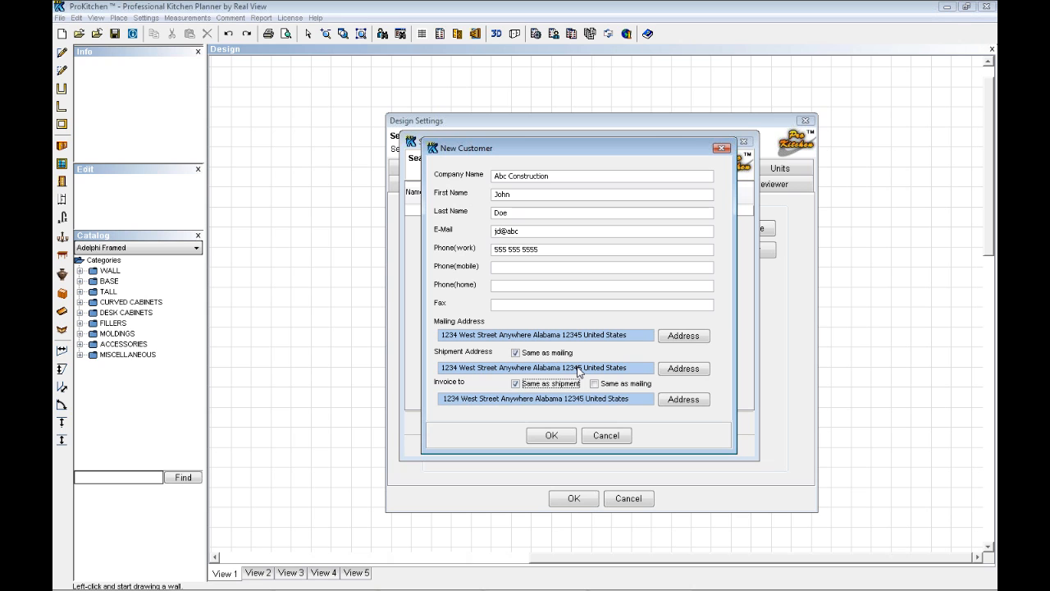
click(551, 437)
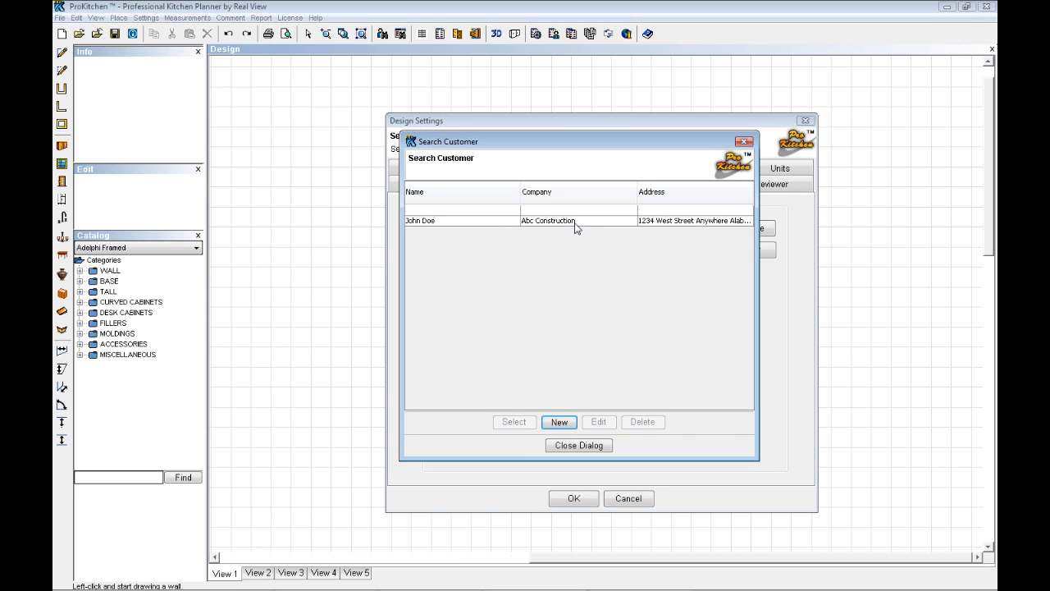
double_click(510, 222)
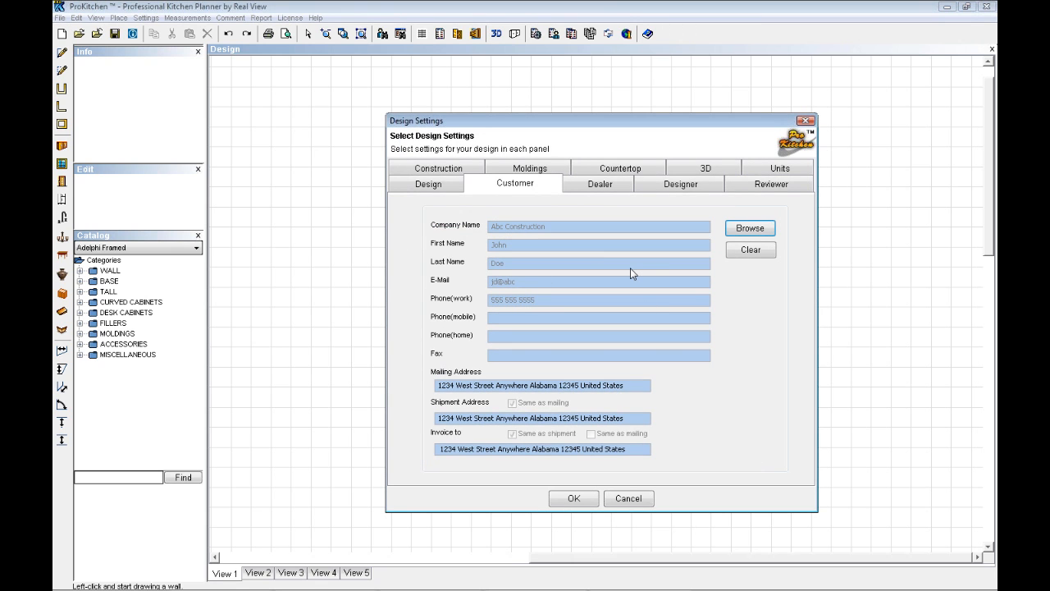
Set the dealer's company name to "Real View - ProKitchen"
click(597, 186)
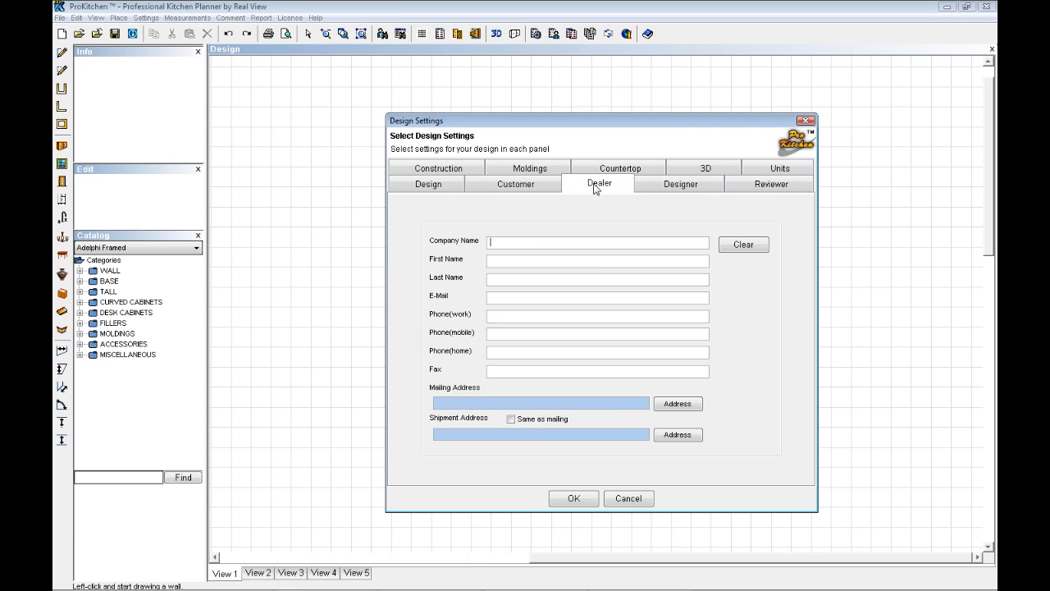
click(492, 242)
text(Real View _ proKitchen)
drag(522, 243, 565, 243)
text(- ProKitchen)
Fill in the dealer contact's first and last name
click(503, 261)
text(Greg)
click(507, 280)
Enter the street and city for the dealer's mailing address
click(678, 403)
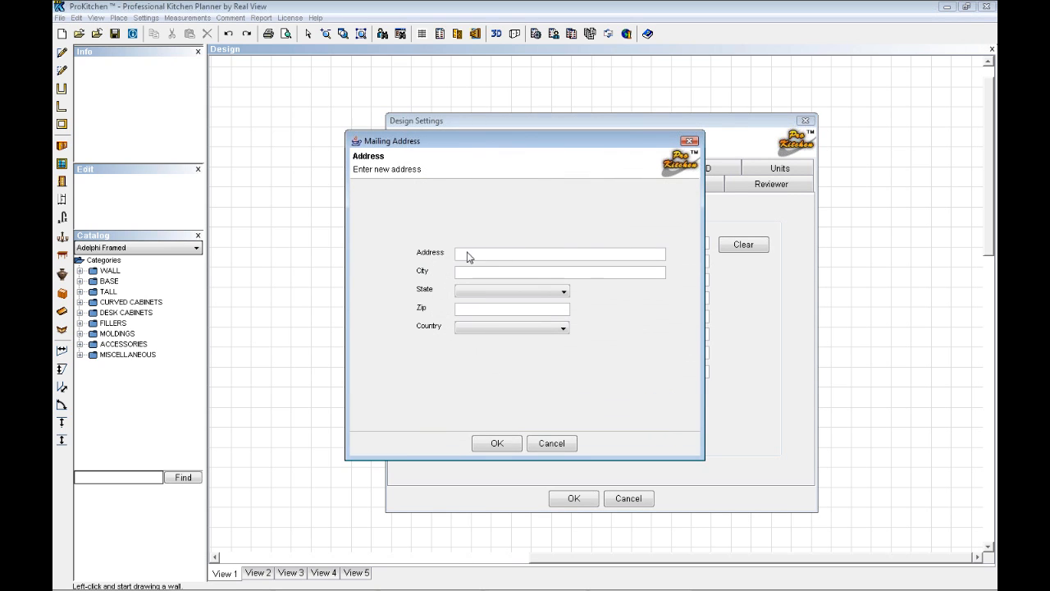
text(1050)
text(ham)
key(Tab)
Complete the dealer's mailing address with Massachusetts, the zip code and United States, and make the shipment address the same as mailing
key(m)
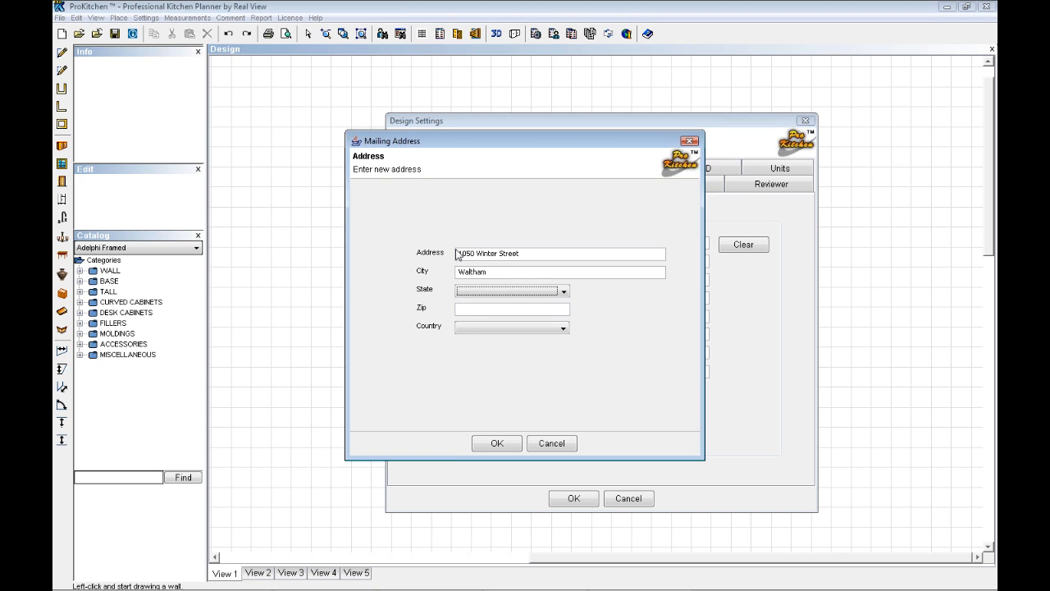
key(m)
key(m)
key(Tab)
text(02451)
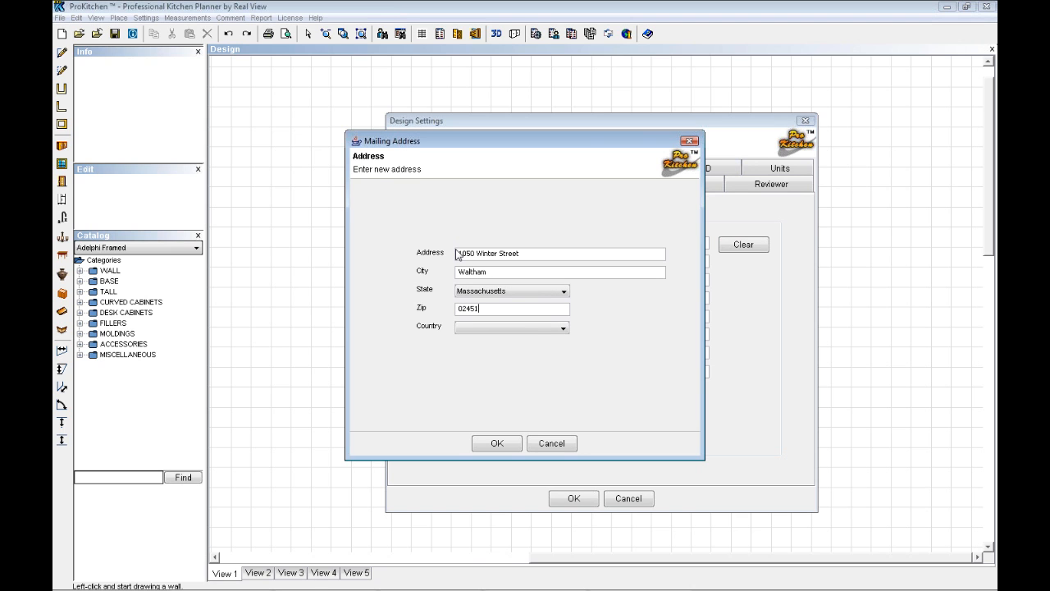
click(563, 329)
click(517, 340)
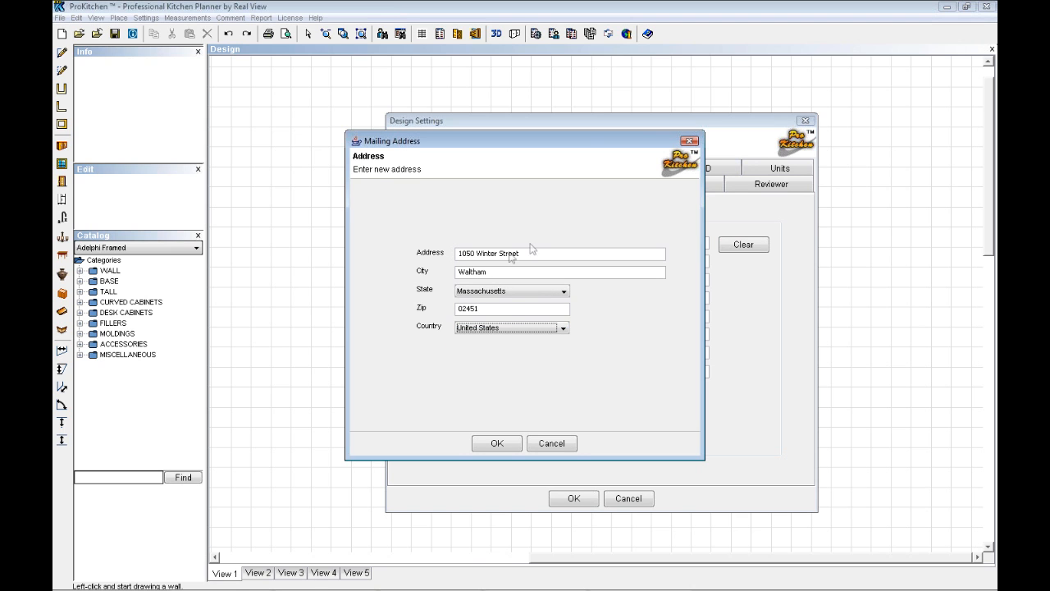
click(499, 444)
click(511, 420)
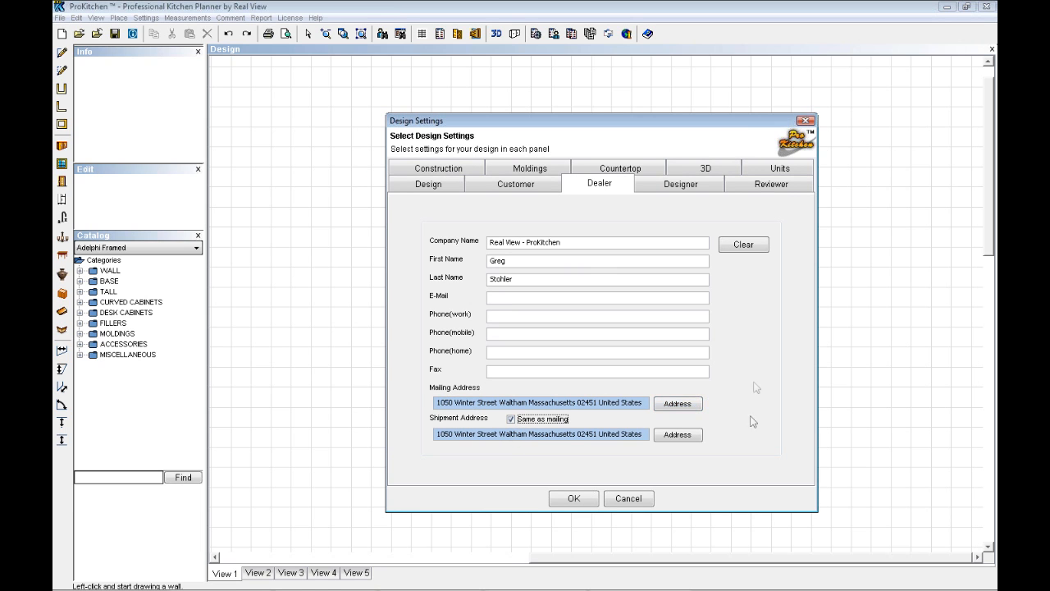
Check the saved designers and the blank new-designer form, and make the designer's details the same as the dealer's
click(686, 185)
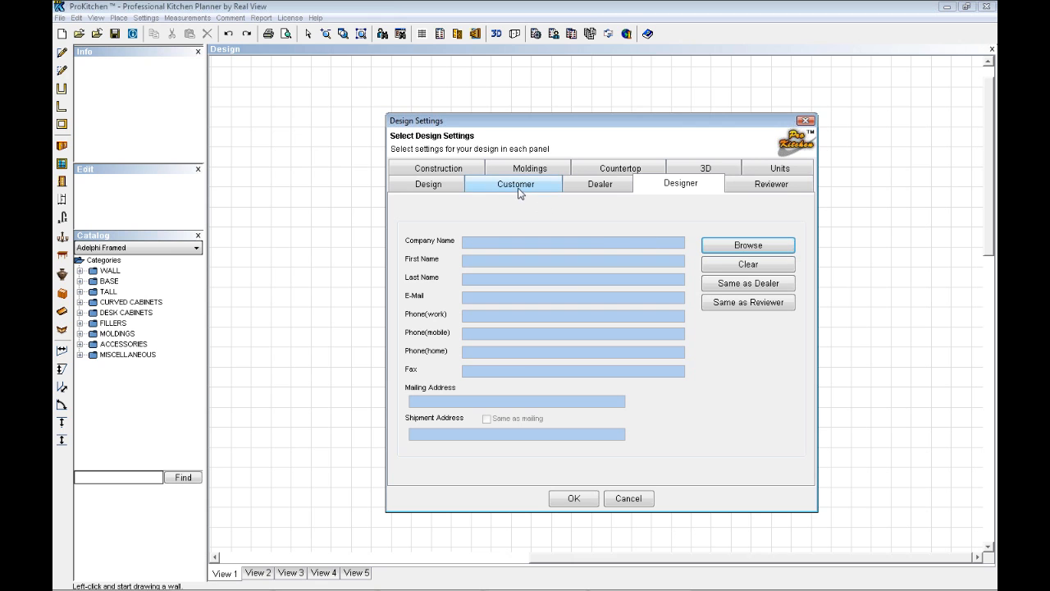
click(738, 245)
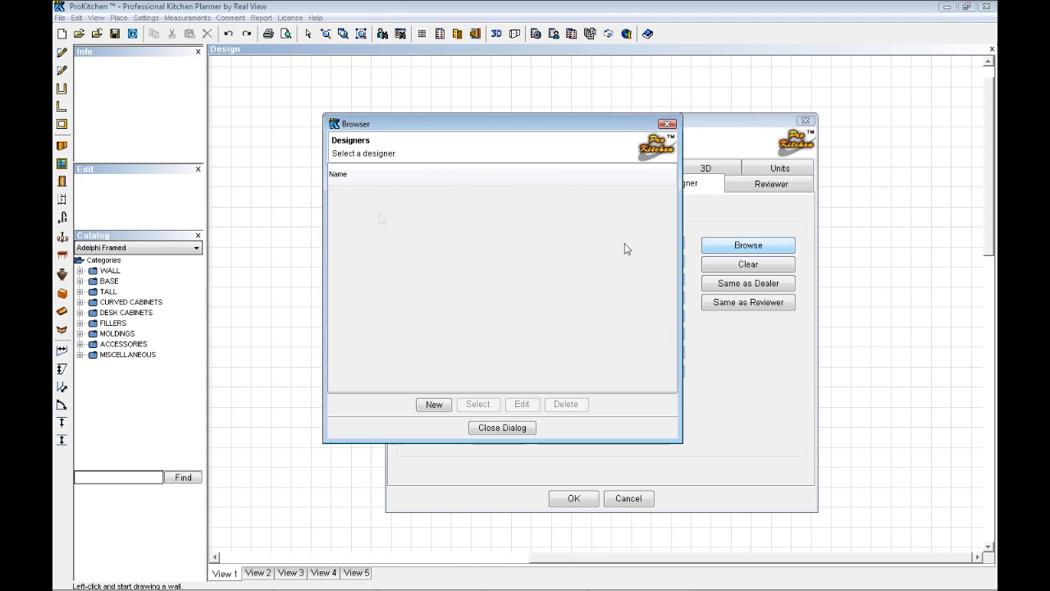
click(435, 402)
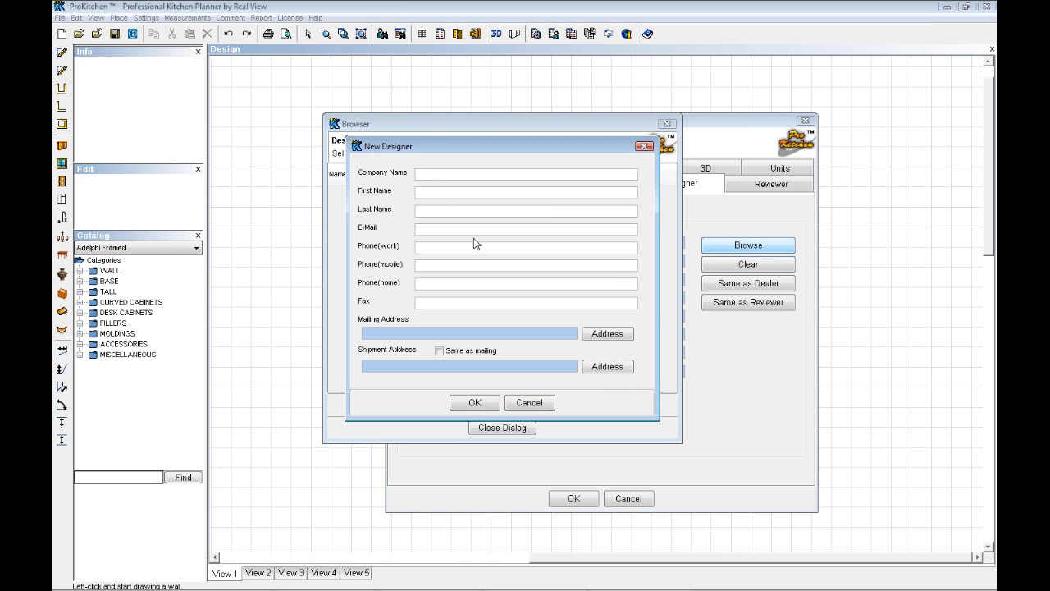
click(529, 403)
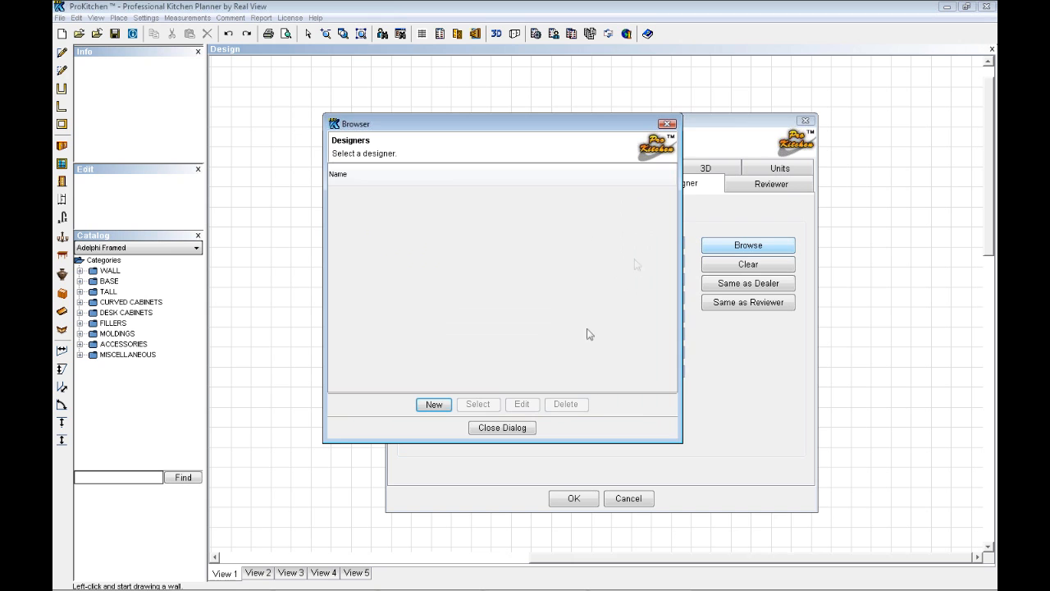
click(502, 428)
click(743, 285)
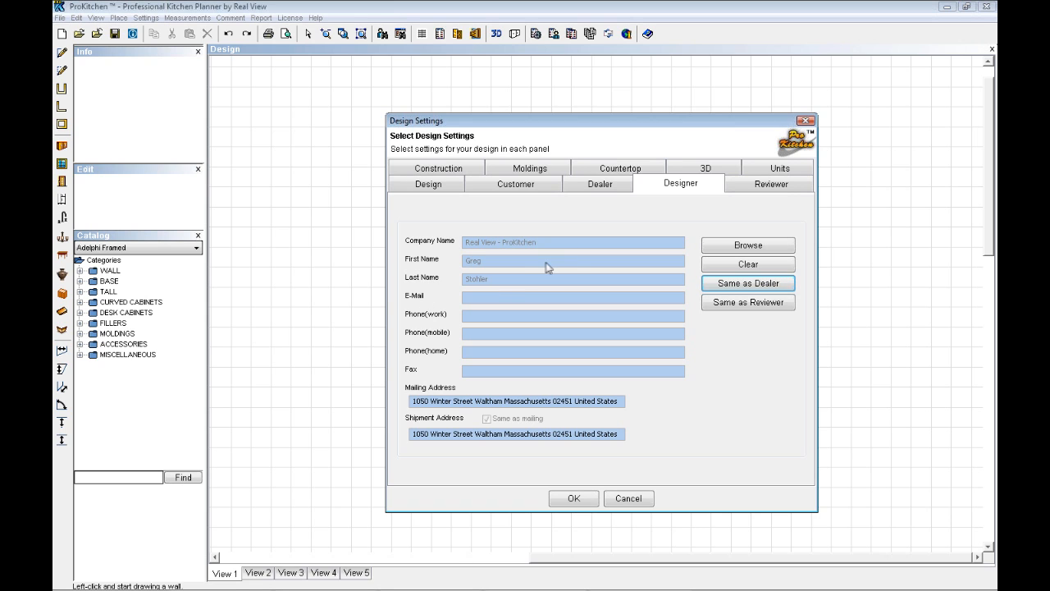
Check the list of saved reviewers and make the reviewer's details the same as the dealer's
click(771, 185)
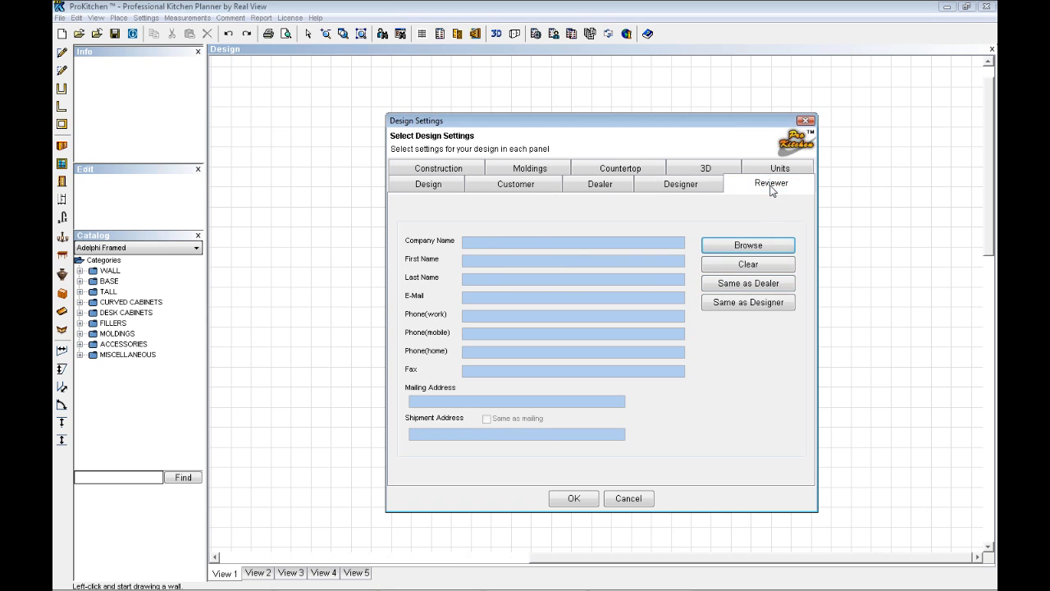
click(752, 245)
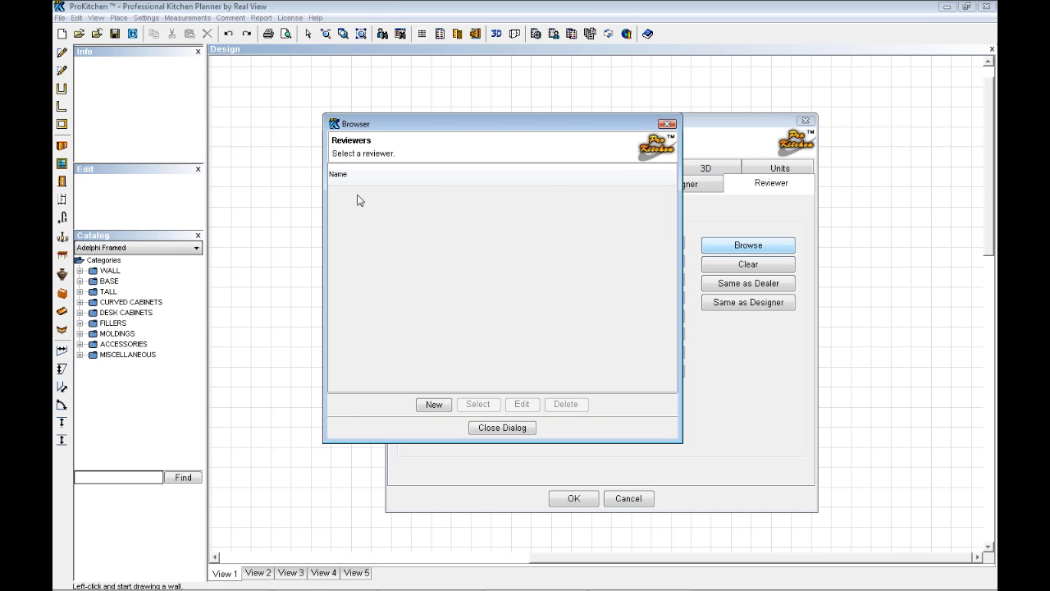
click(501, 427)
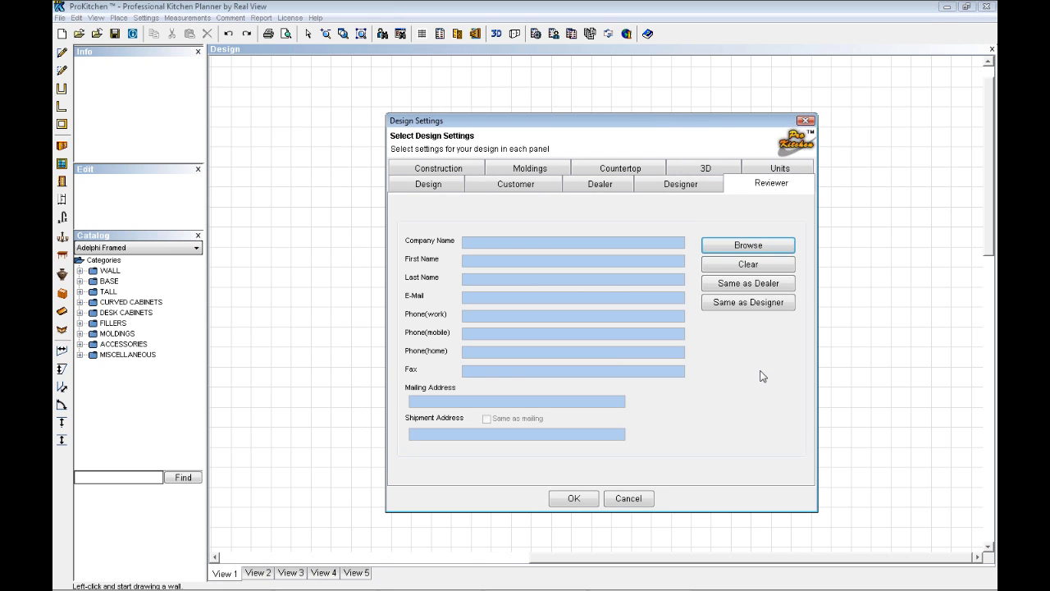
click(750, 288)
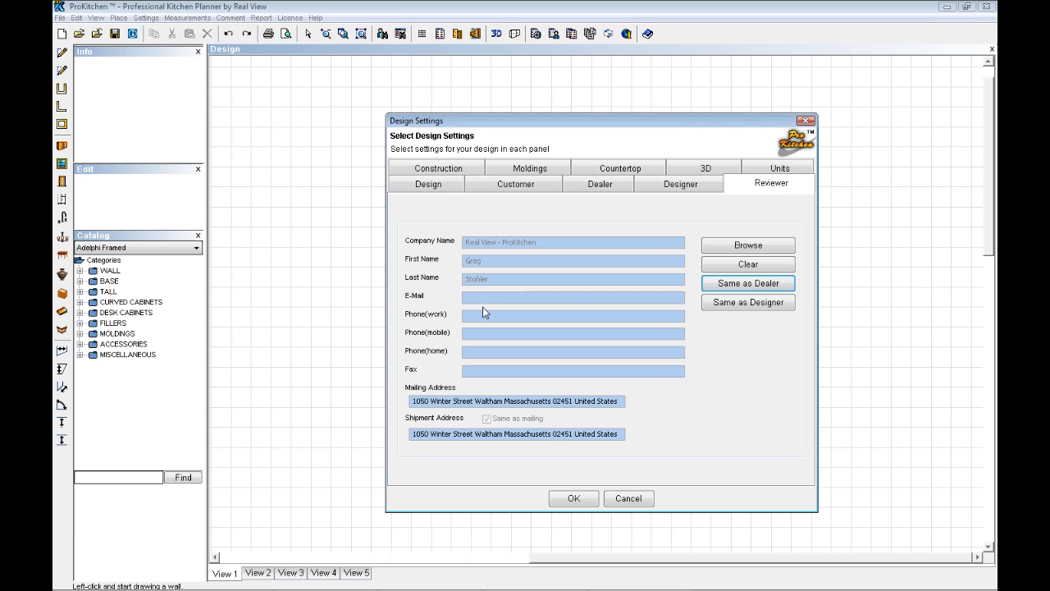
In the construction settings, set the wall thickness to 4 1/2", the zone width to 24" and the wall height to 108"
click(439, 169)
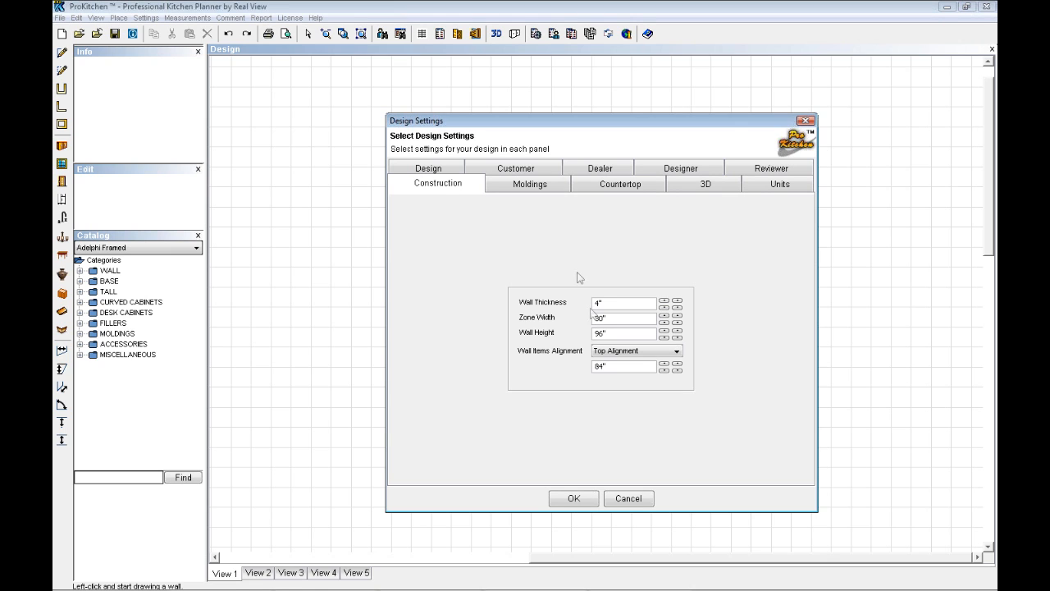
click(677, 301)
click(677, 301)
click(677, 301)
click(677, 302)
double_click(624, 318)
text(2)
double_click(617, 333)
Set the wall items to Bottom Alignment with an alignment height of 54"
click(679, 353)
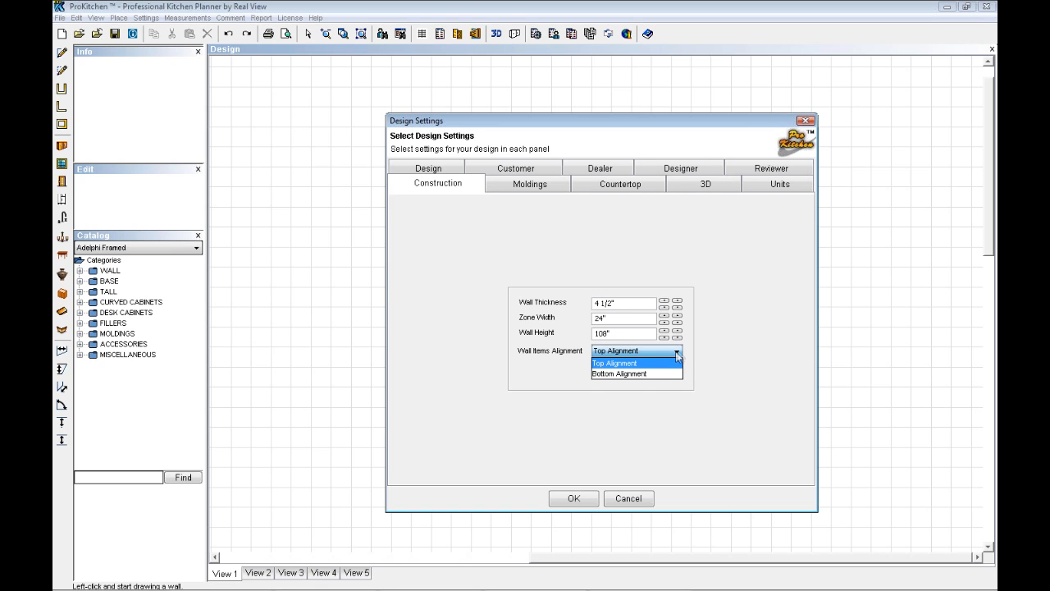
click(639, 373)
click(664, 365)
click(664, 364)
click(665, 365)
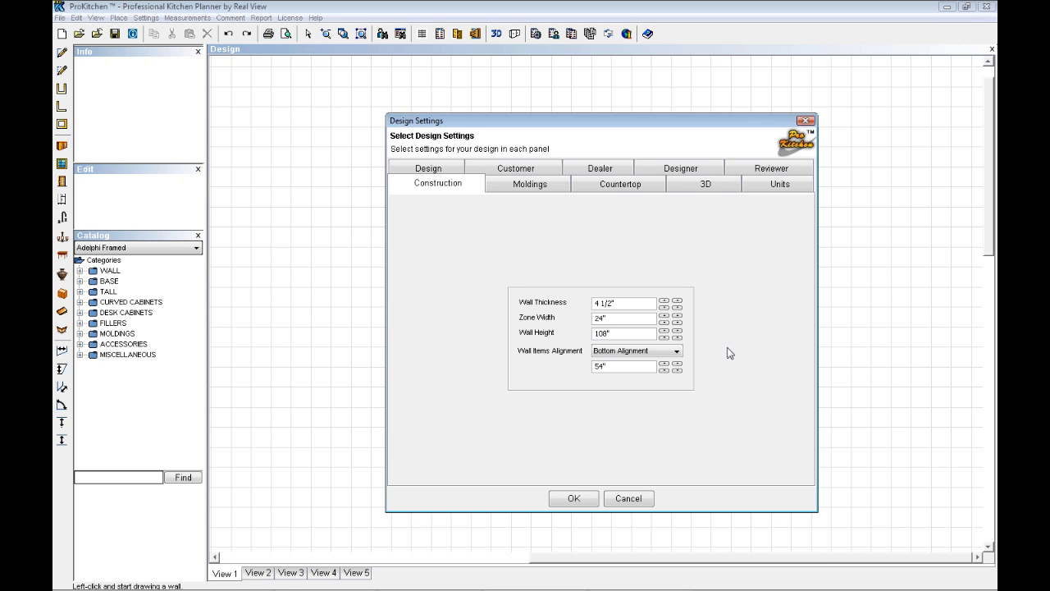
Enable the light rail molding and set it to GRAPE96 - Bottom Moldings from the Showplace Cabinetry catalog
click(529, 192)
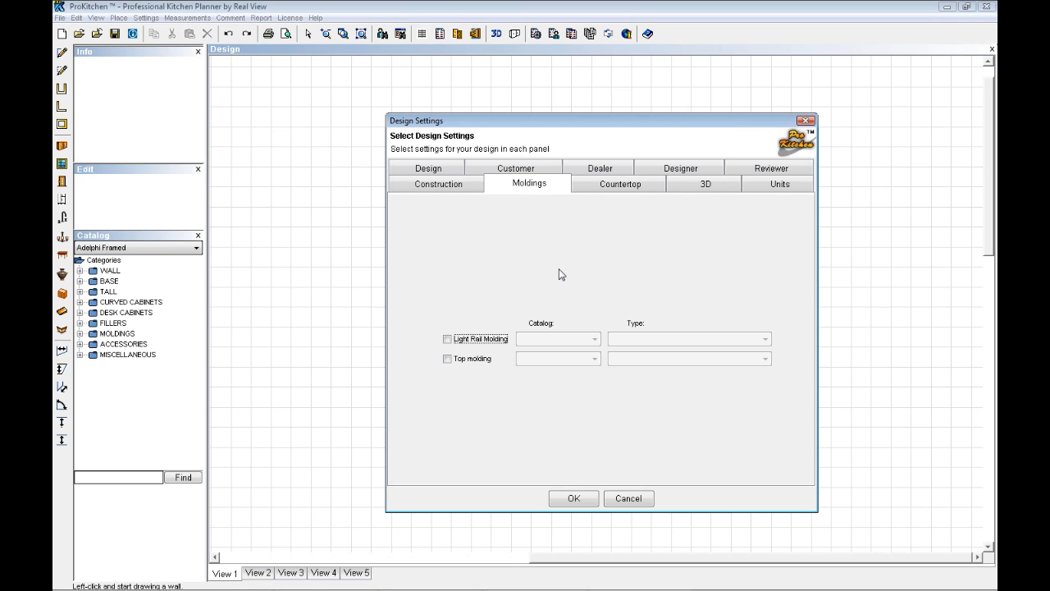
click(448, 339)
click(595, 339)
scroll(585, 385, down, 5)
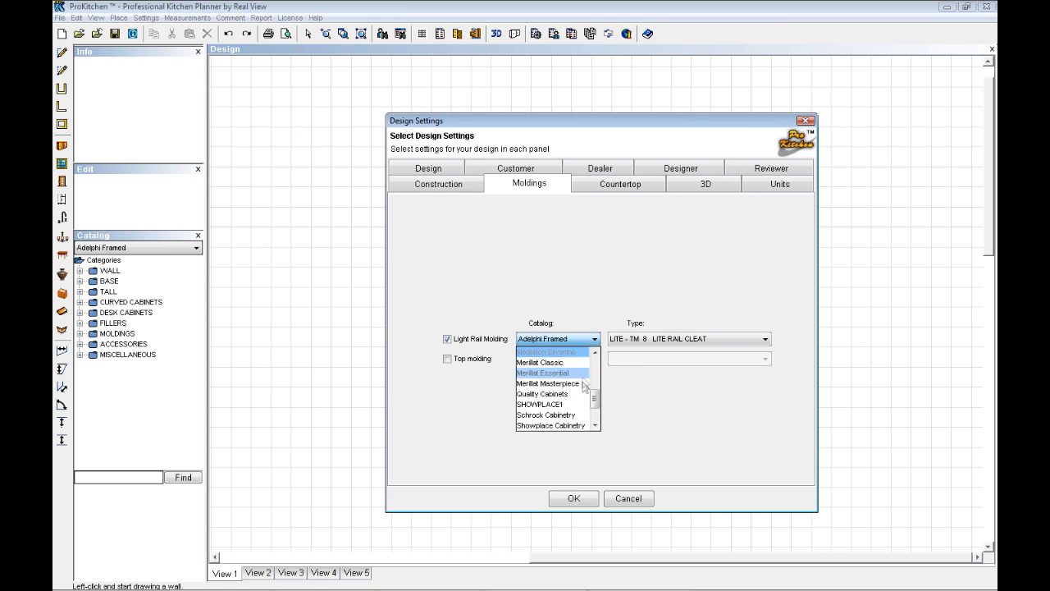
click(553, 425)
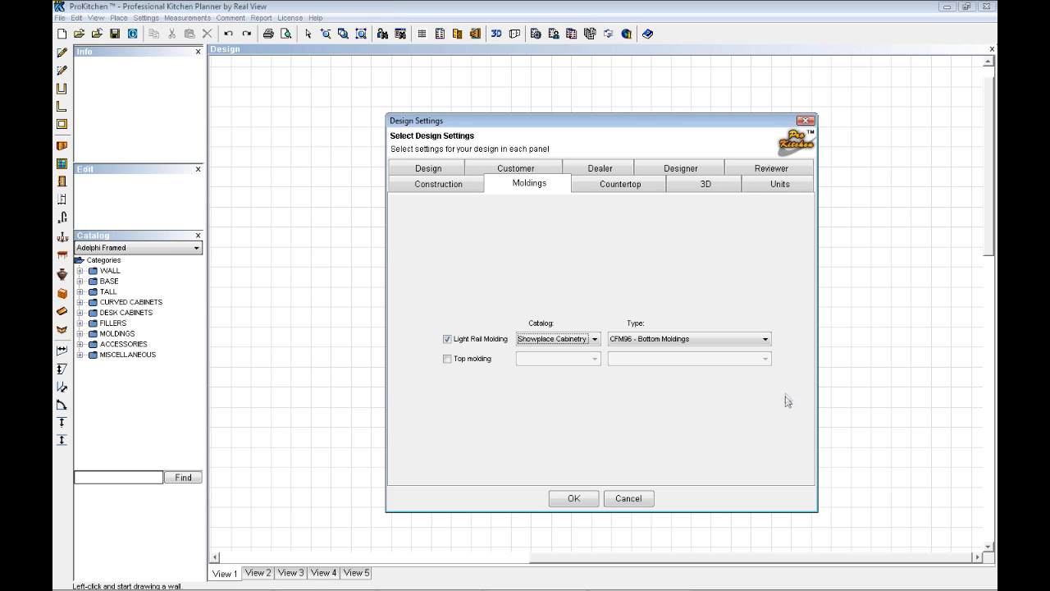
click(768, 340)
scroll(739, 376, down, 2)
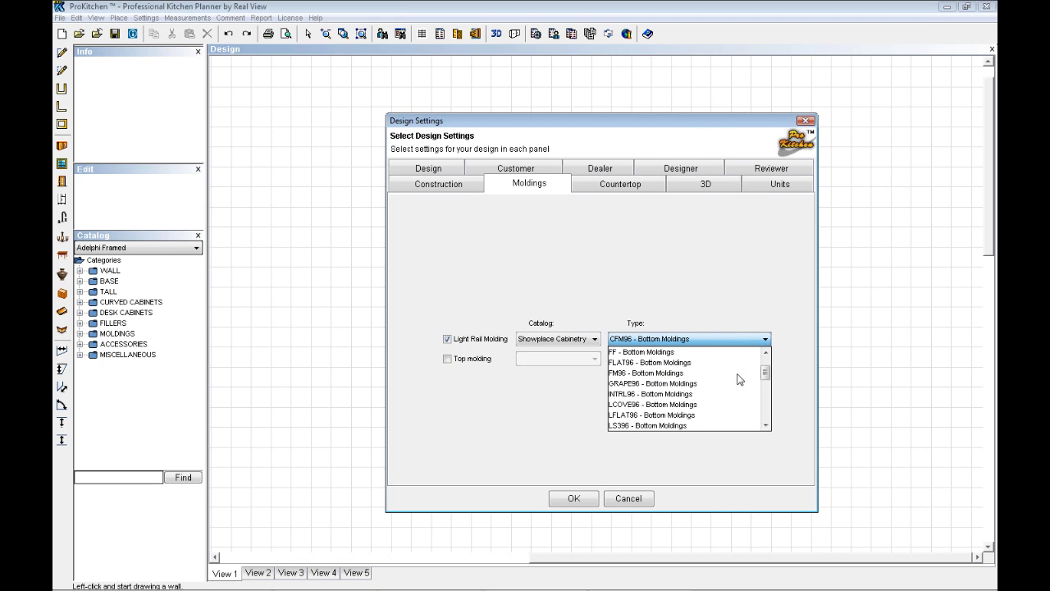
click(644, 392)
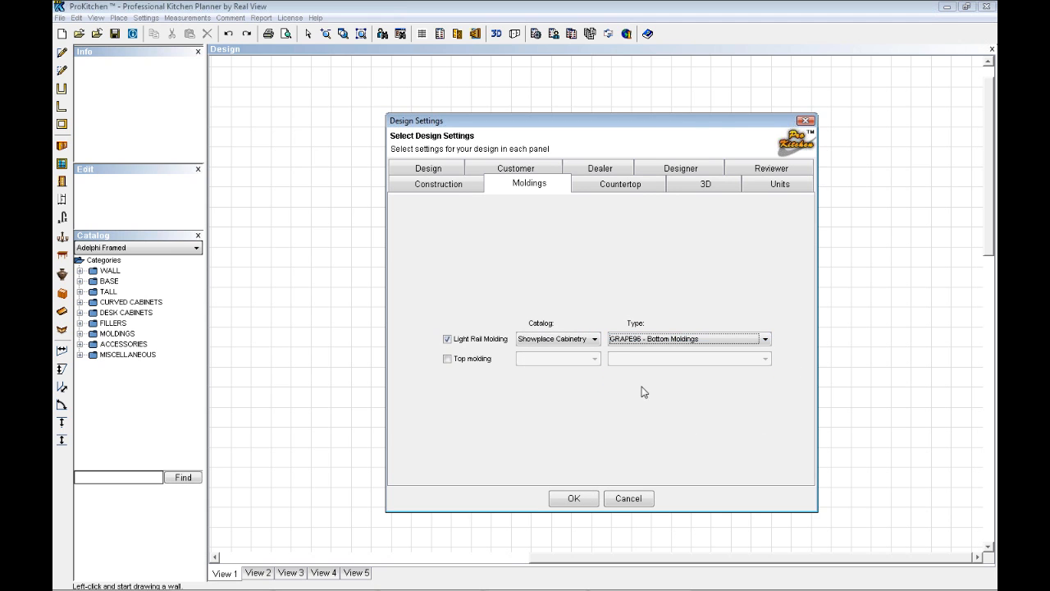
Enable the top molding and set it to GRAPE96 - Top Moldings from the Showplace Cabinetry catalog
click(448, 358)
click(598, 361)
scroll(566, 410, down, 5)
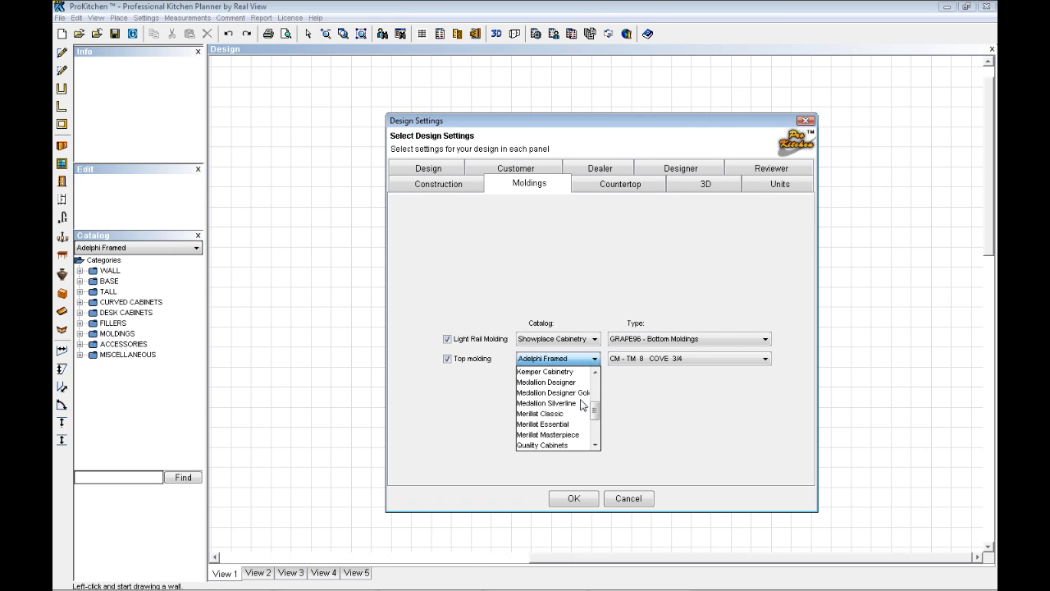
click(555, 445)
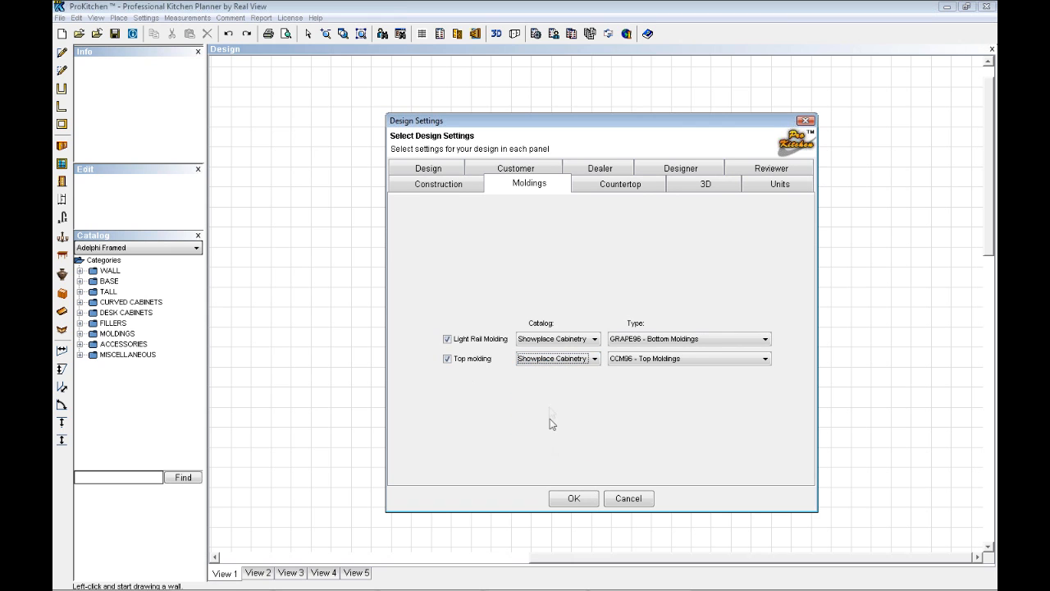
click(595, 361)
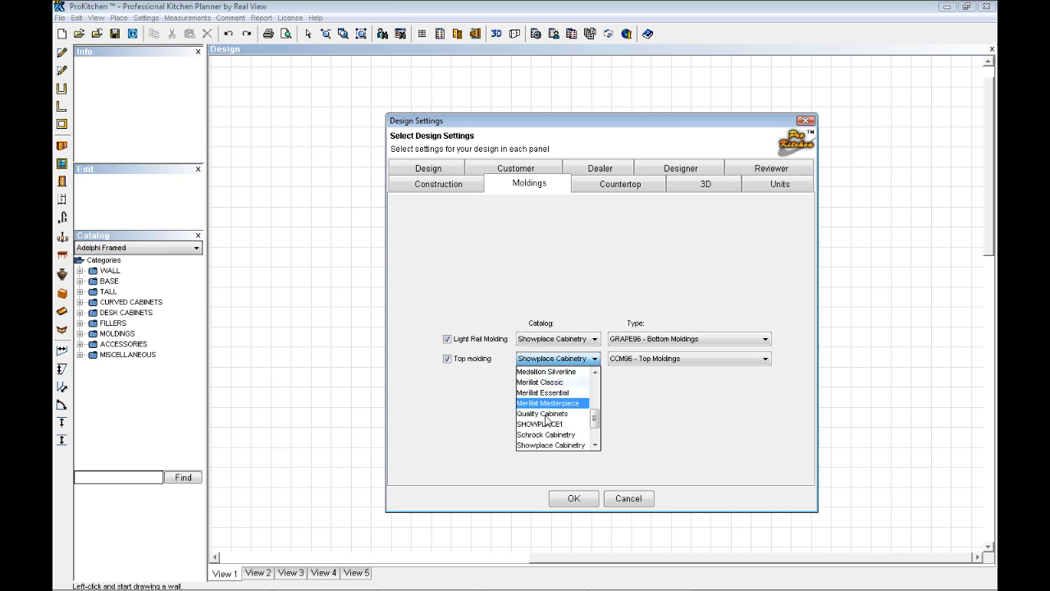
click(694, 412)
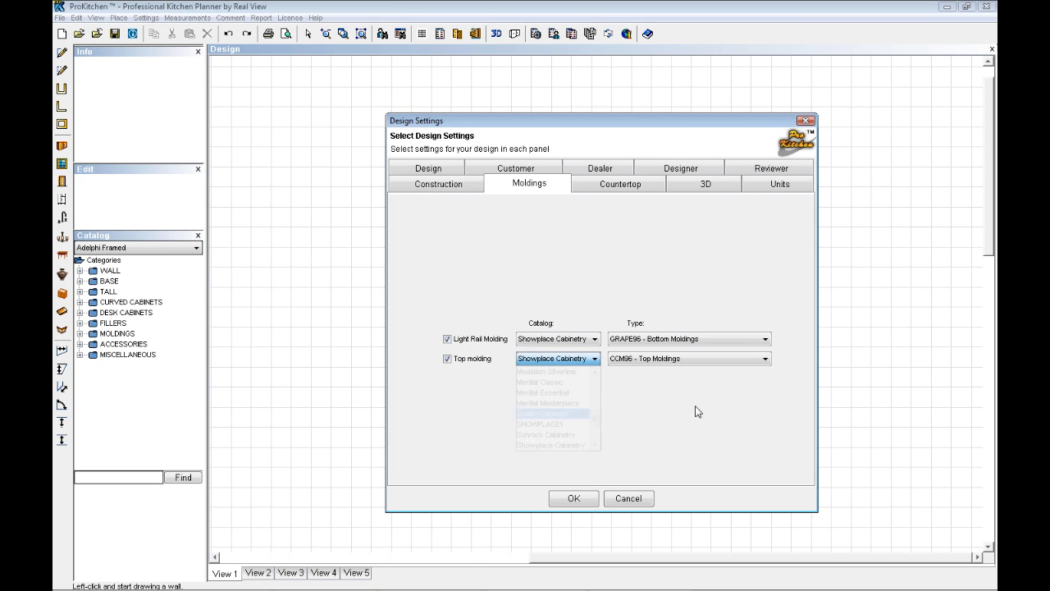
click(765, 359)
scroll(689, 418, down, 2)
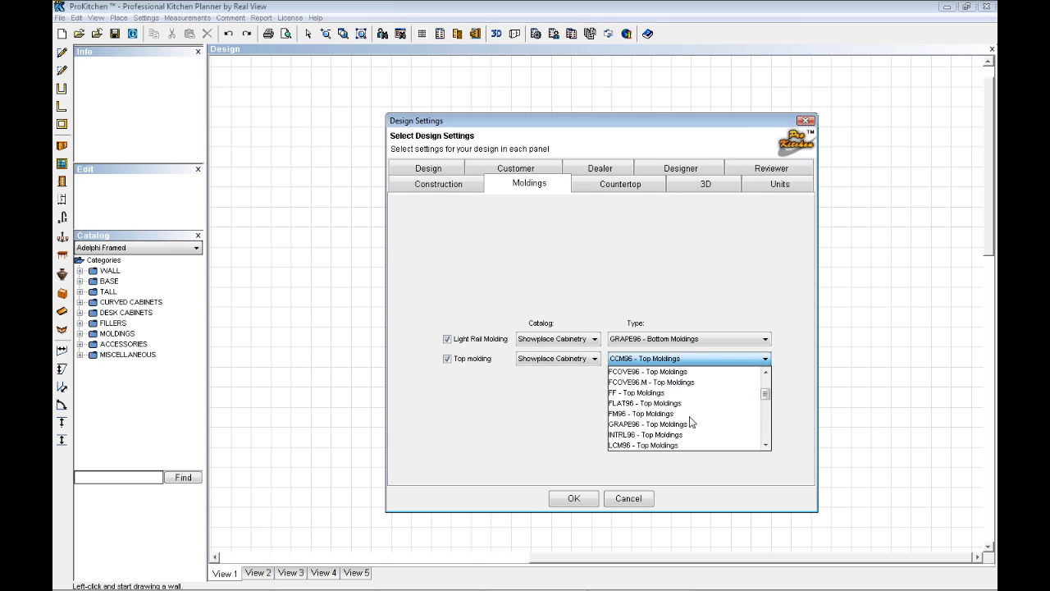
click(654, 425)
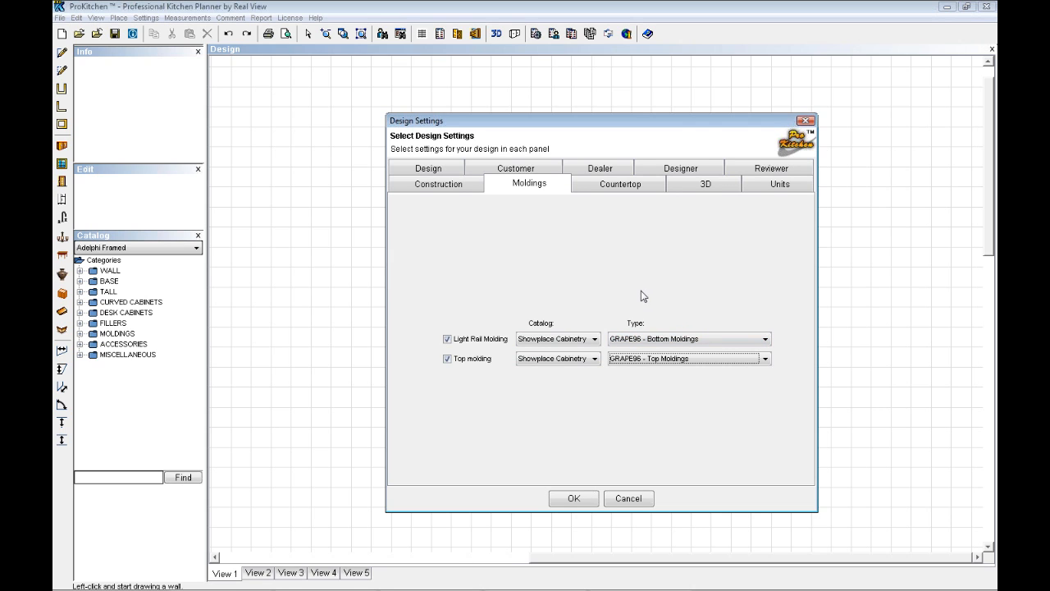
Increase the front overhang in the countertop settings and open the thickness value for editing
click(622, 188)
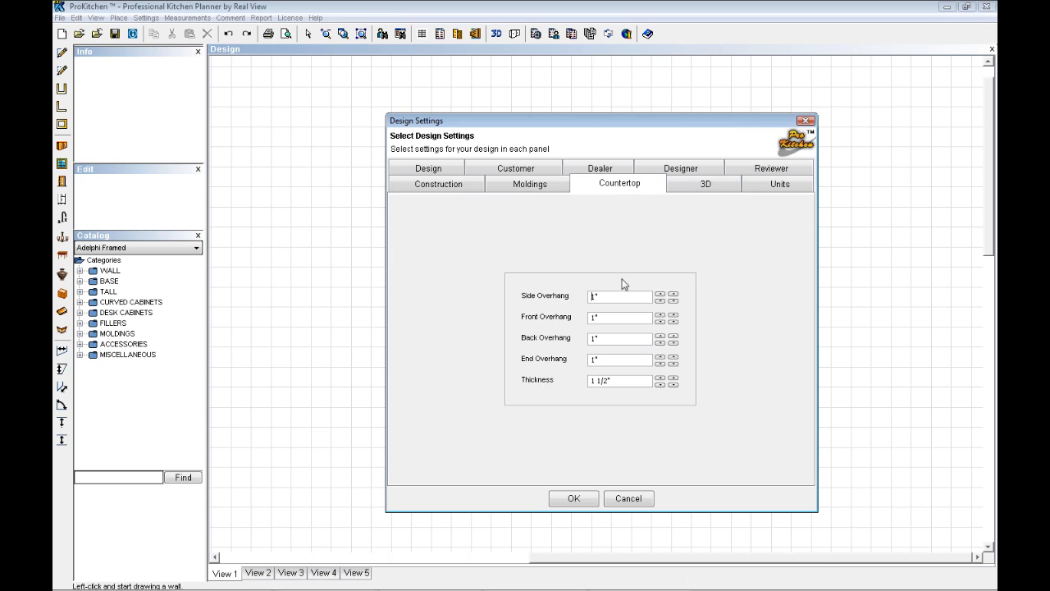
click(673, 315)
click(623, 380)
Open the material collection for the countertop's 3D appearance and look through its categories
click(708, 187)
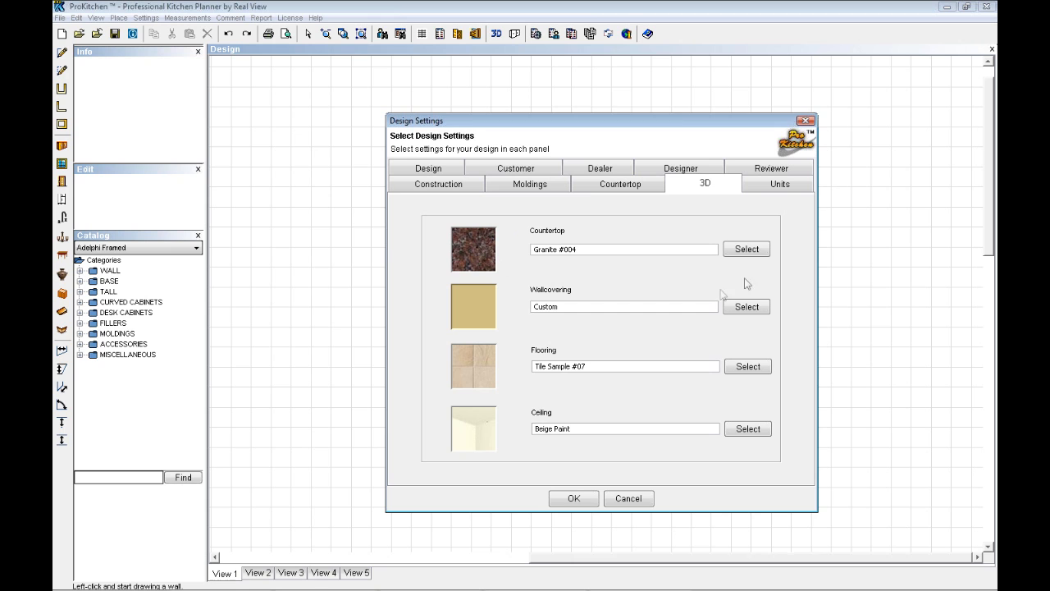
click(747, 250)
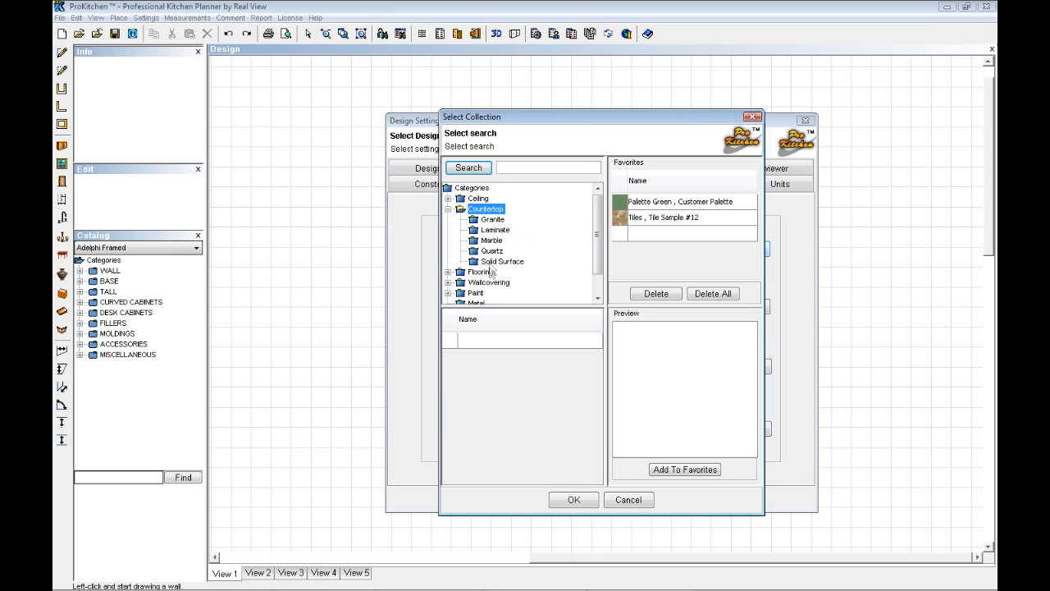
scroll(493, 231, down, 1)
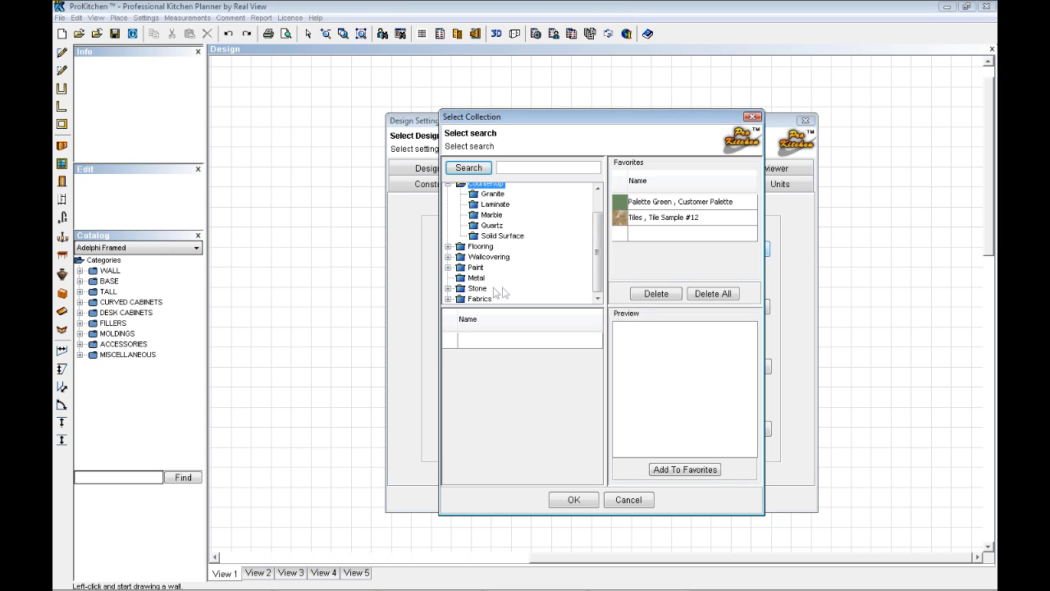